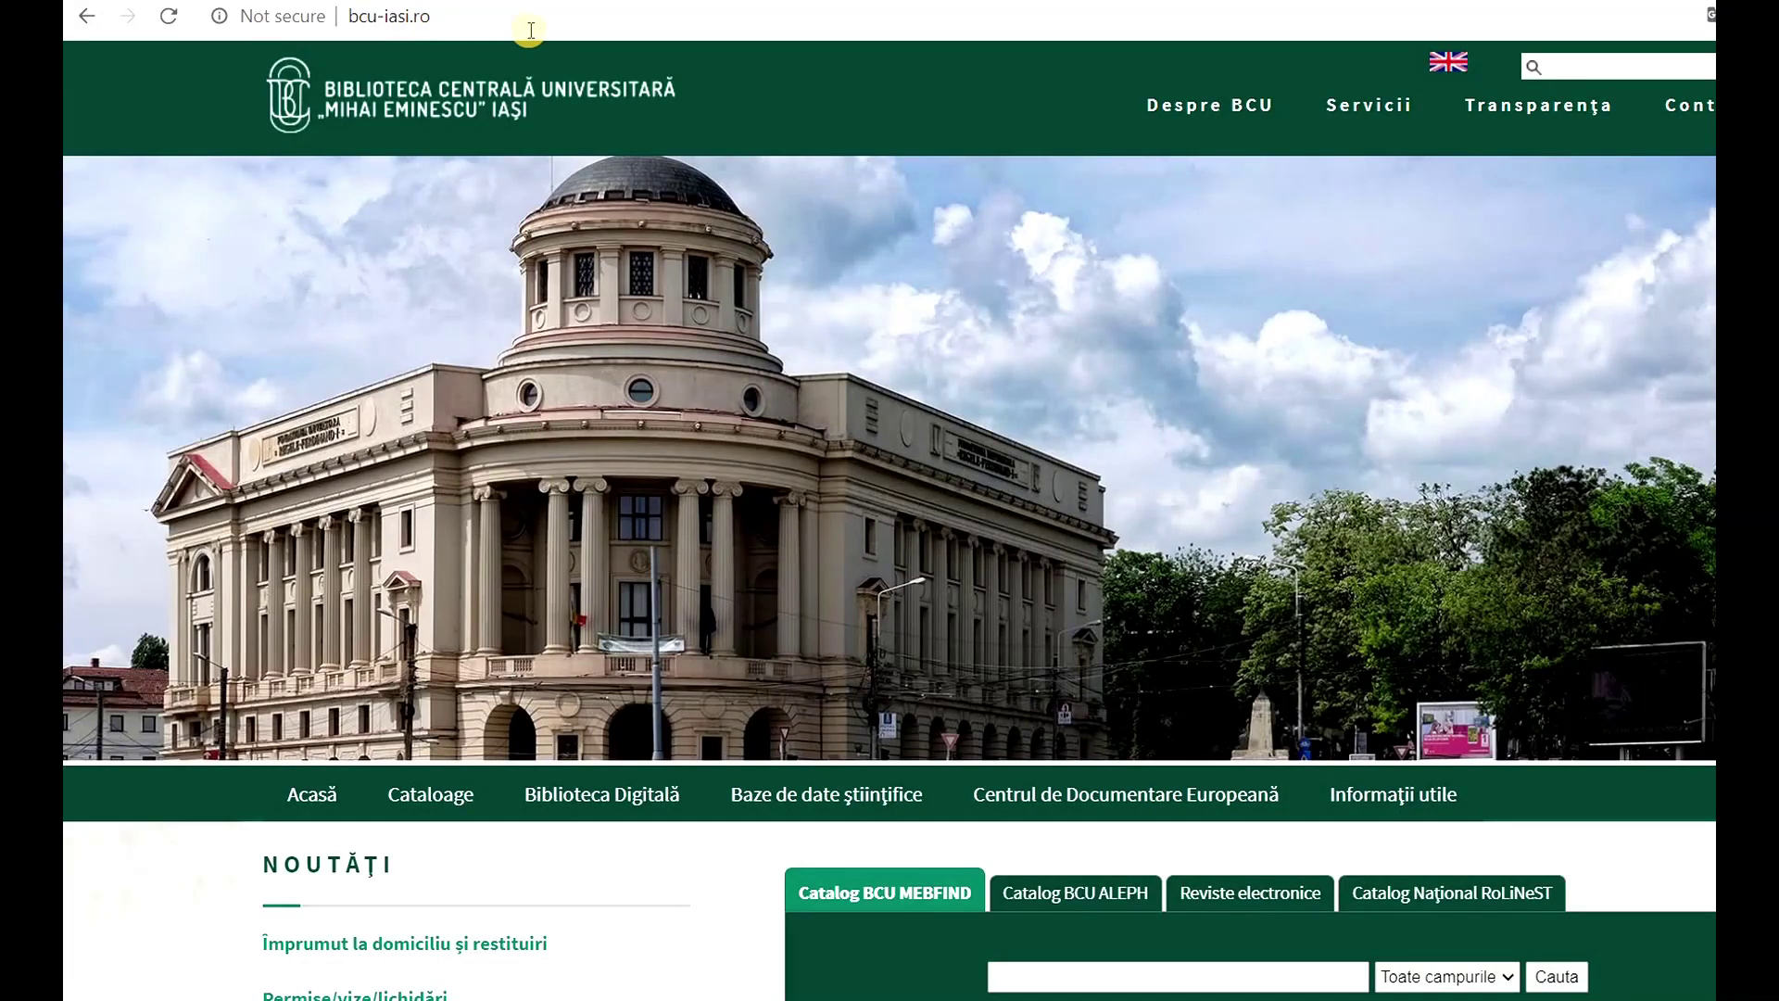
{"action": "mouse_move", "coordinate": [1365, 102]}
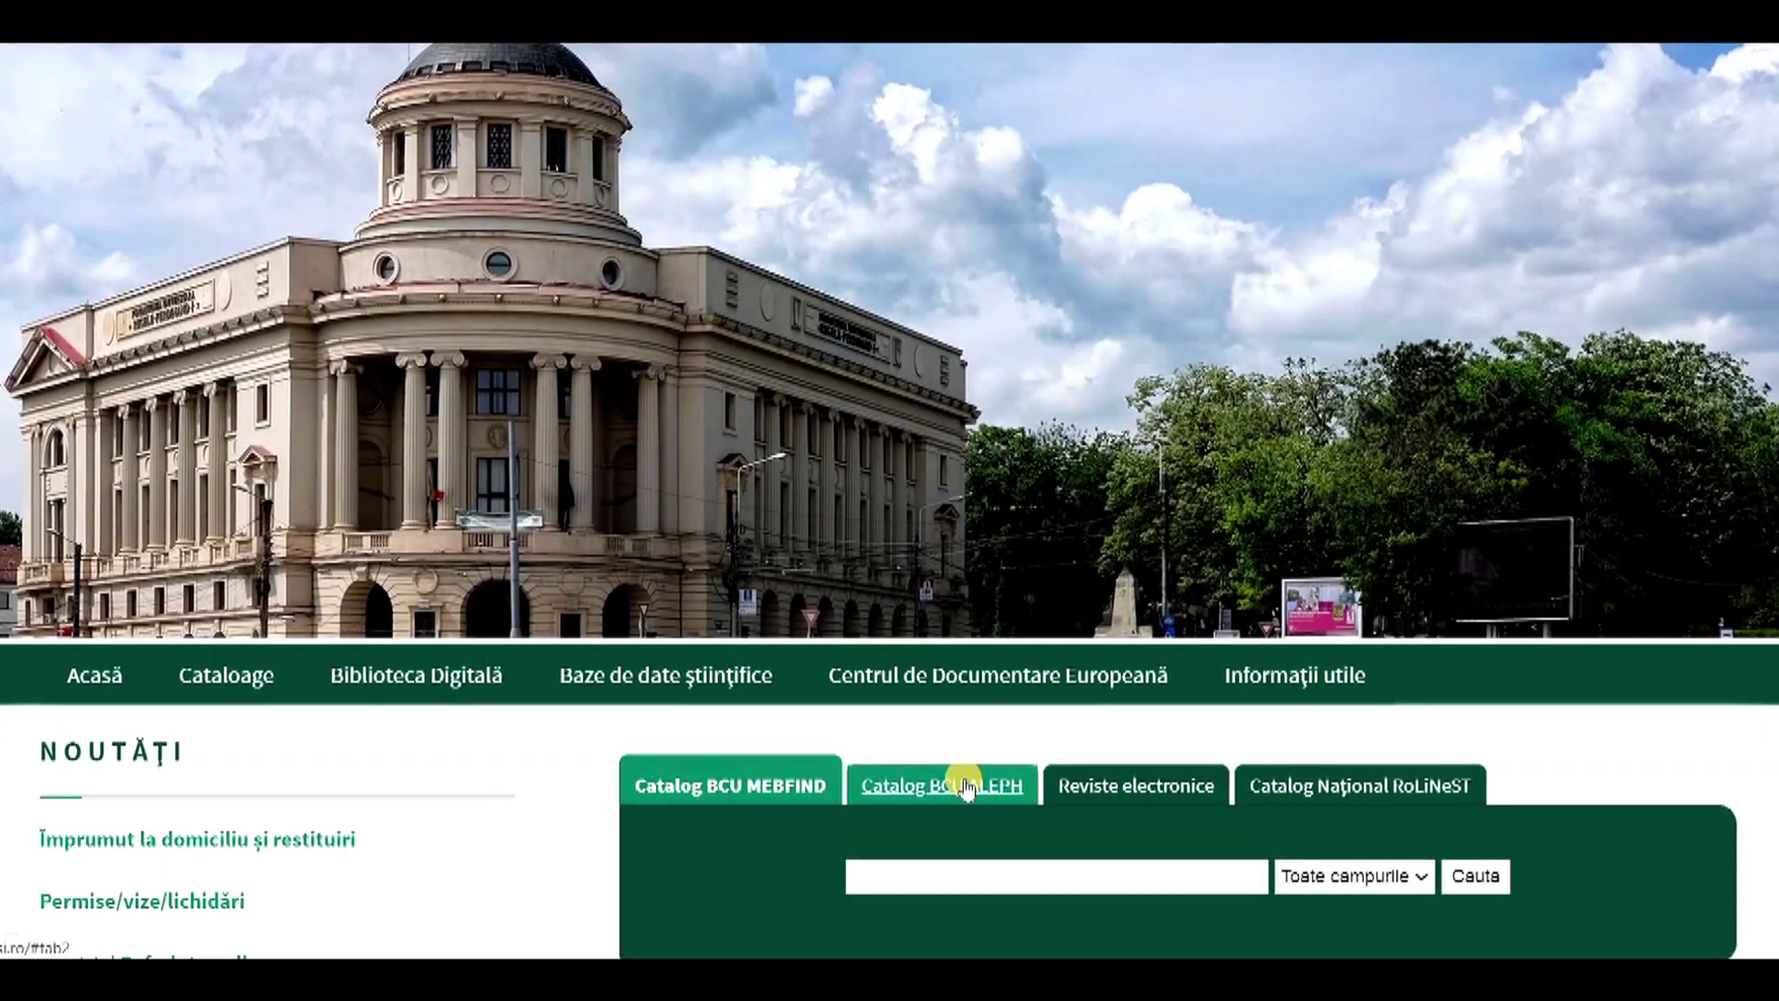
- Log in to the ALEPH catalog using the library card barcode as both account and password
{"action": "left_click", "coordinate": [965, 788]}
{"action": "left_click", "coordinate": [290, 637]}
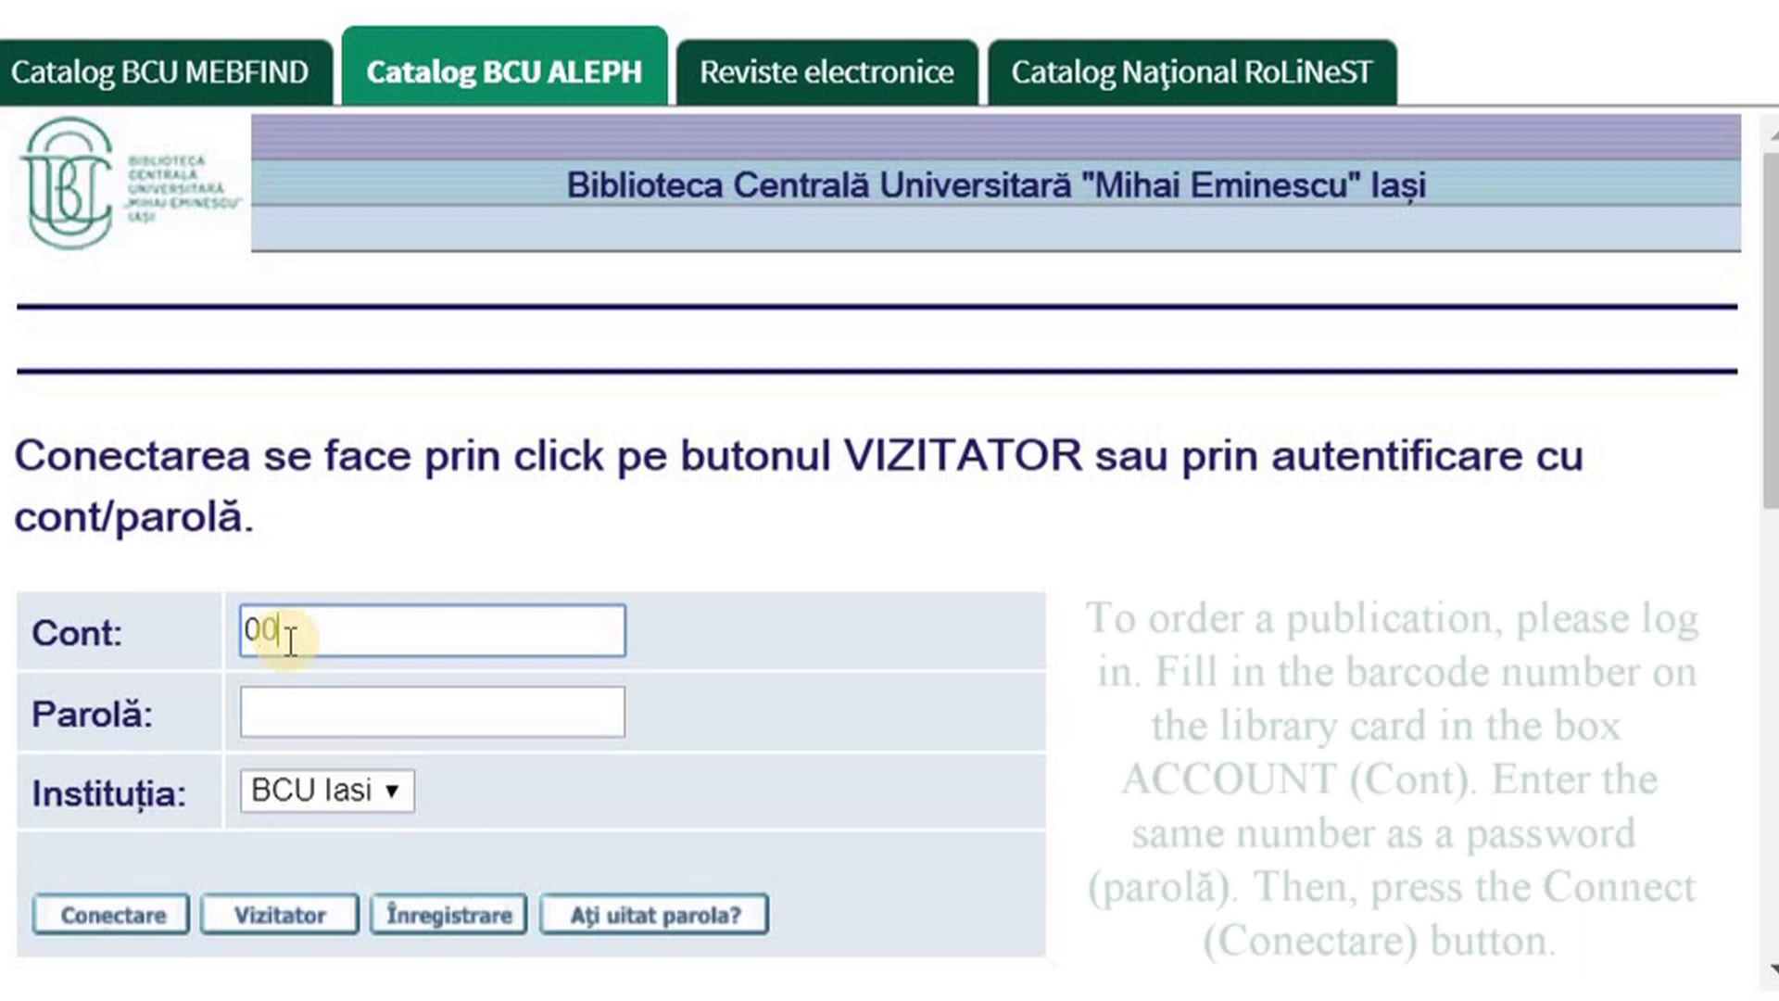
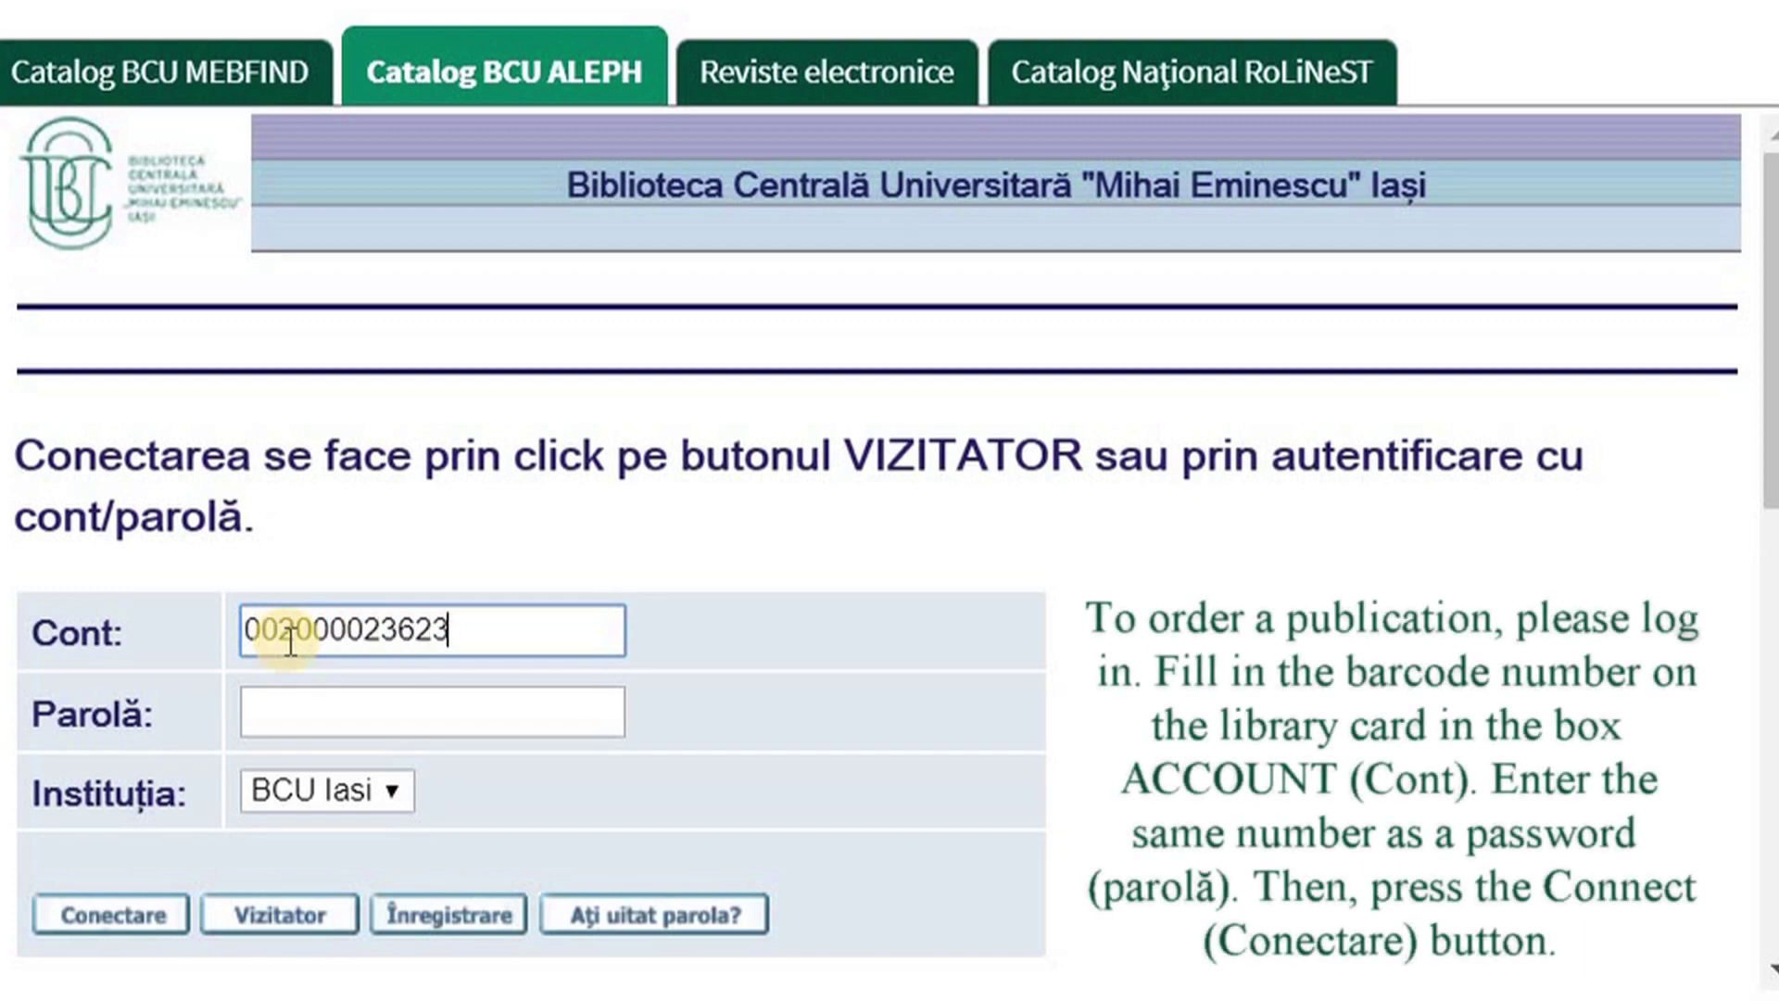
{"action": "left_click", "coordinate": [277, 711]}
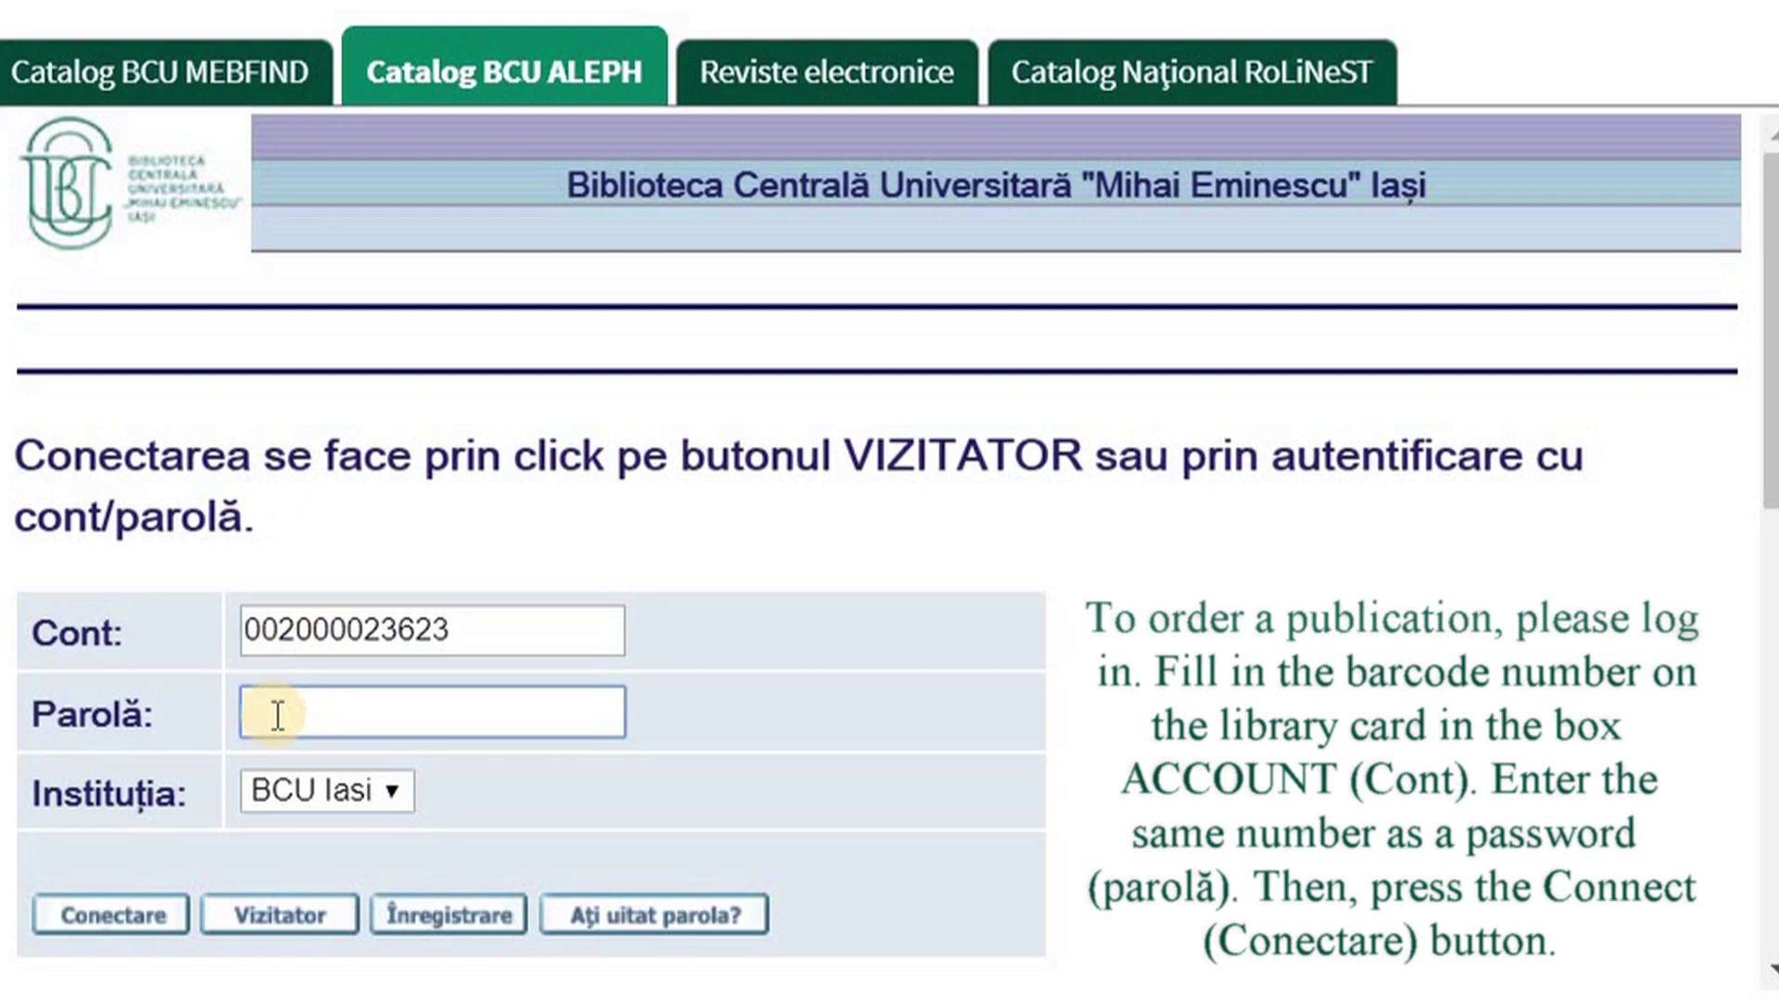
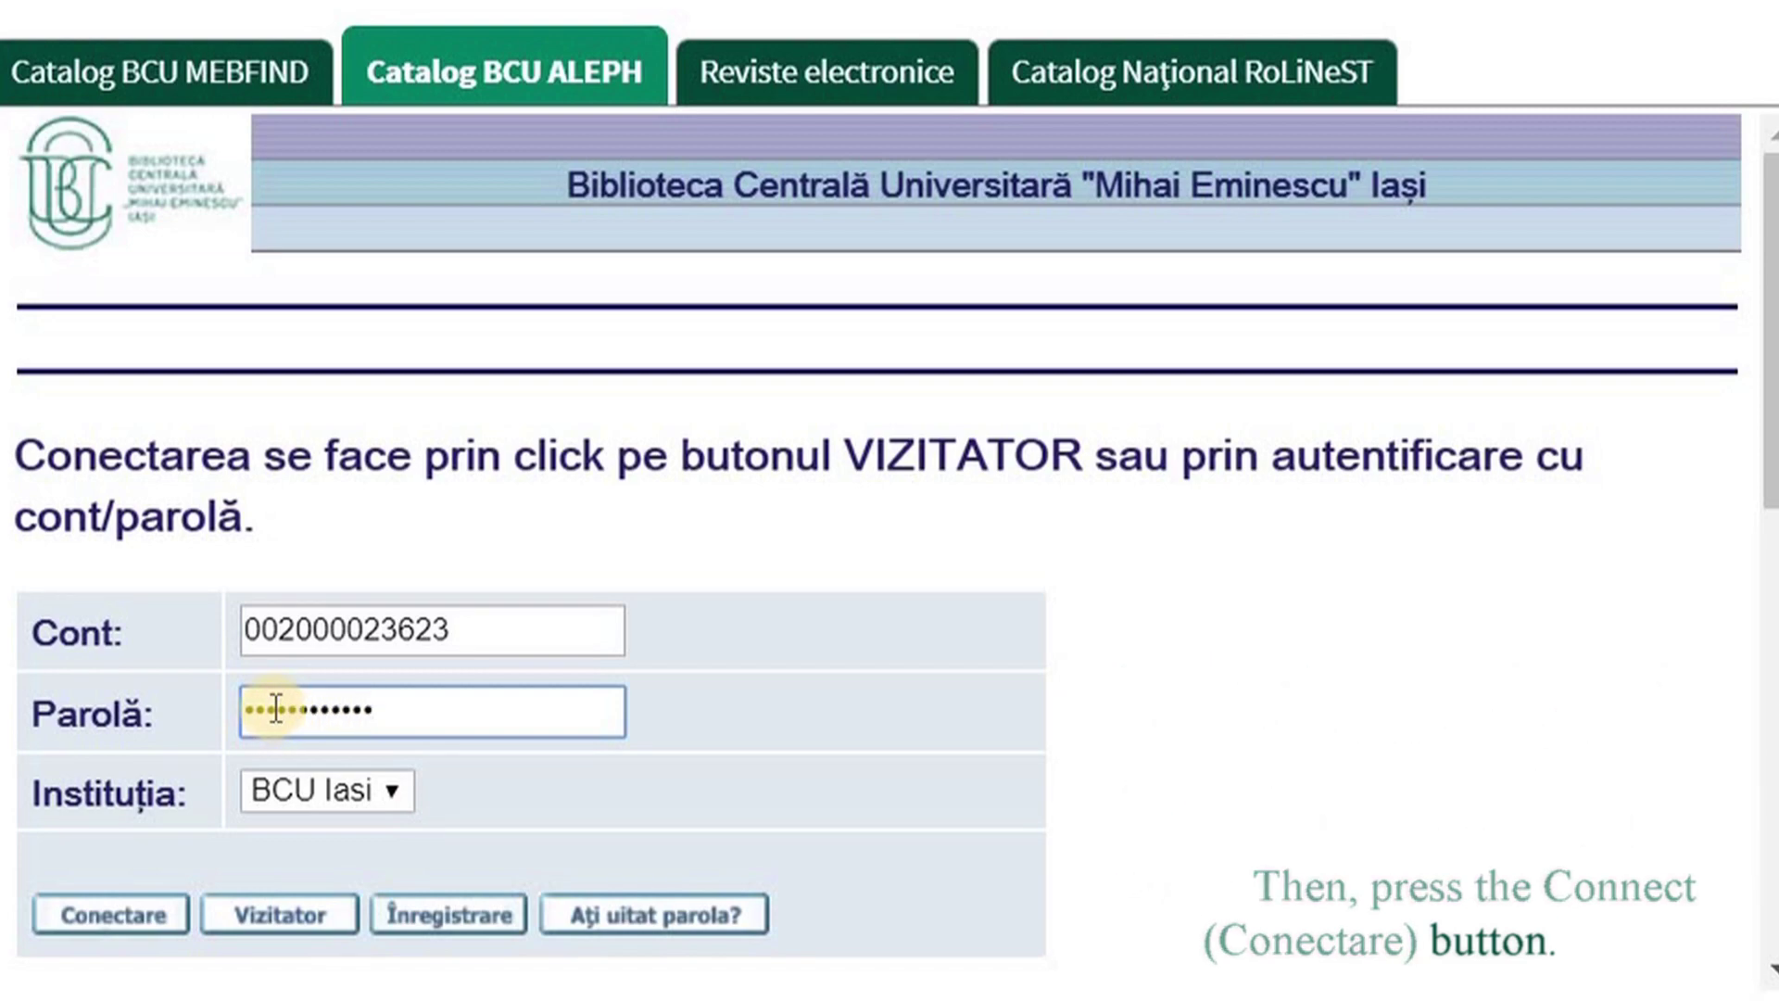
{"action": "left_click", "coordinate": [146, 917]}
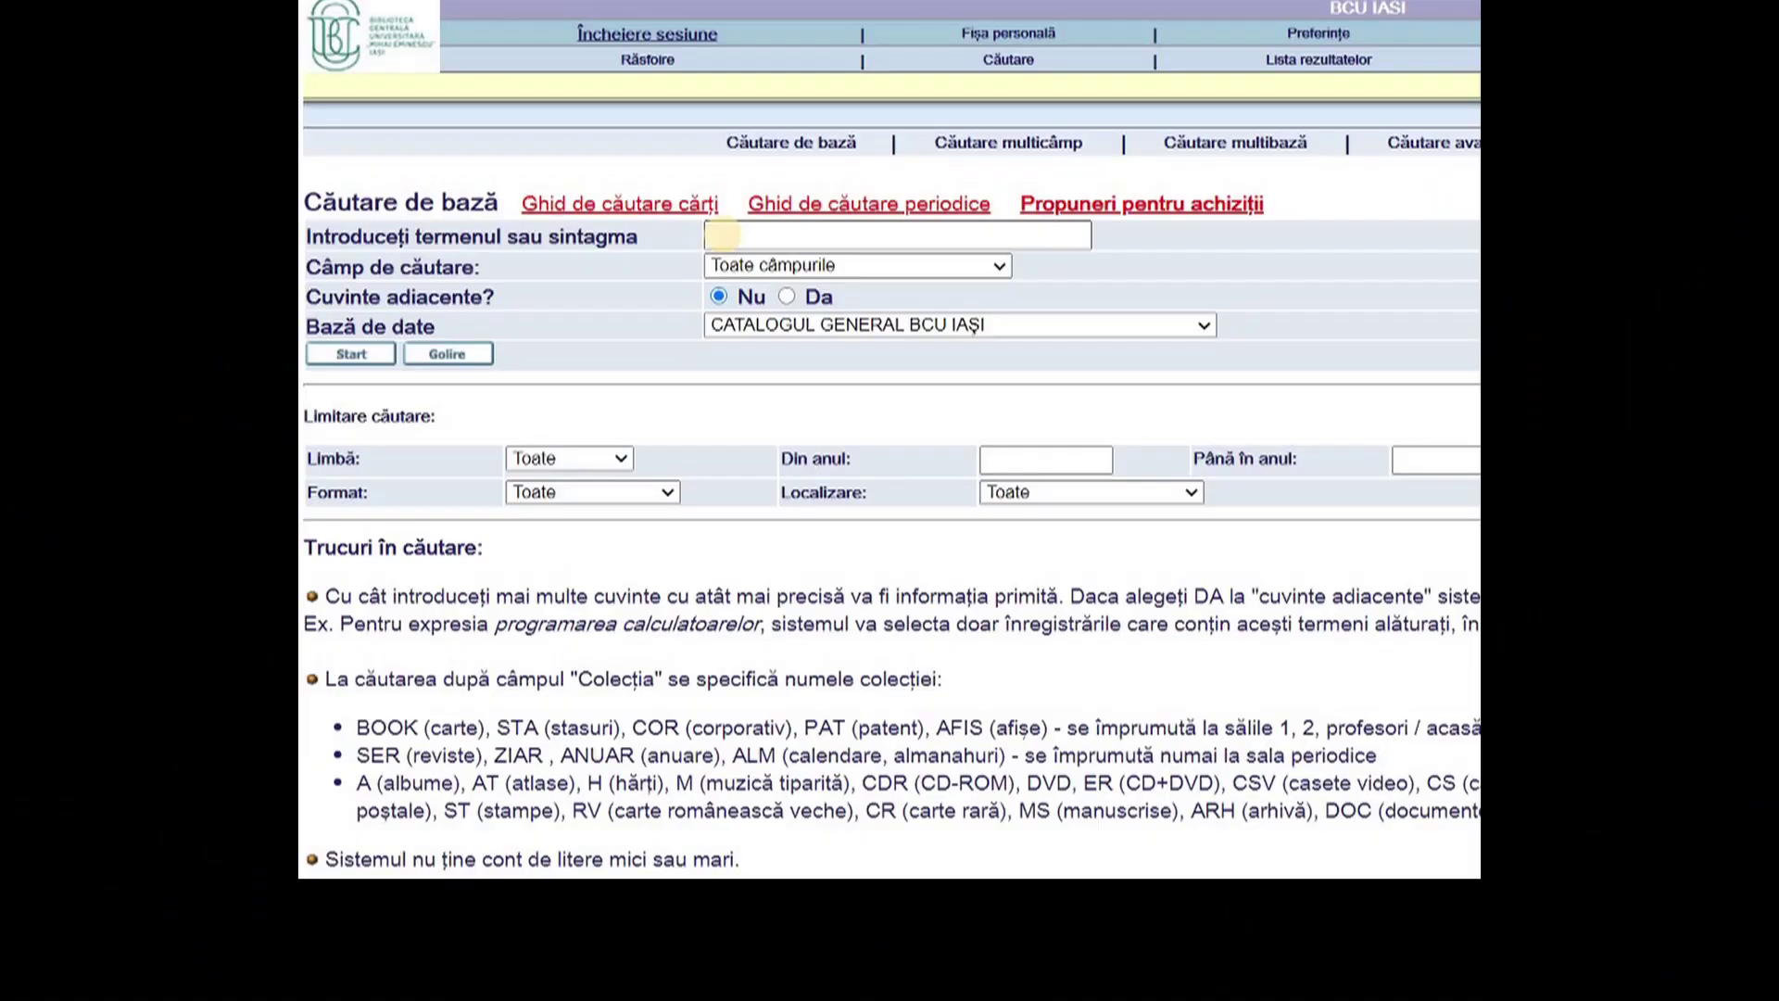
- Search the general BCU IAȘI catalogue for the exact title 'Psihologie generala'
{"action": "left_click", "coordinate": [725, 236]}
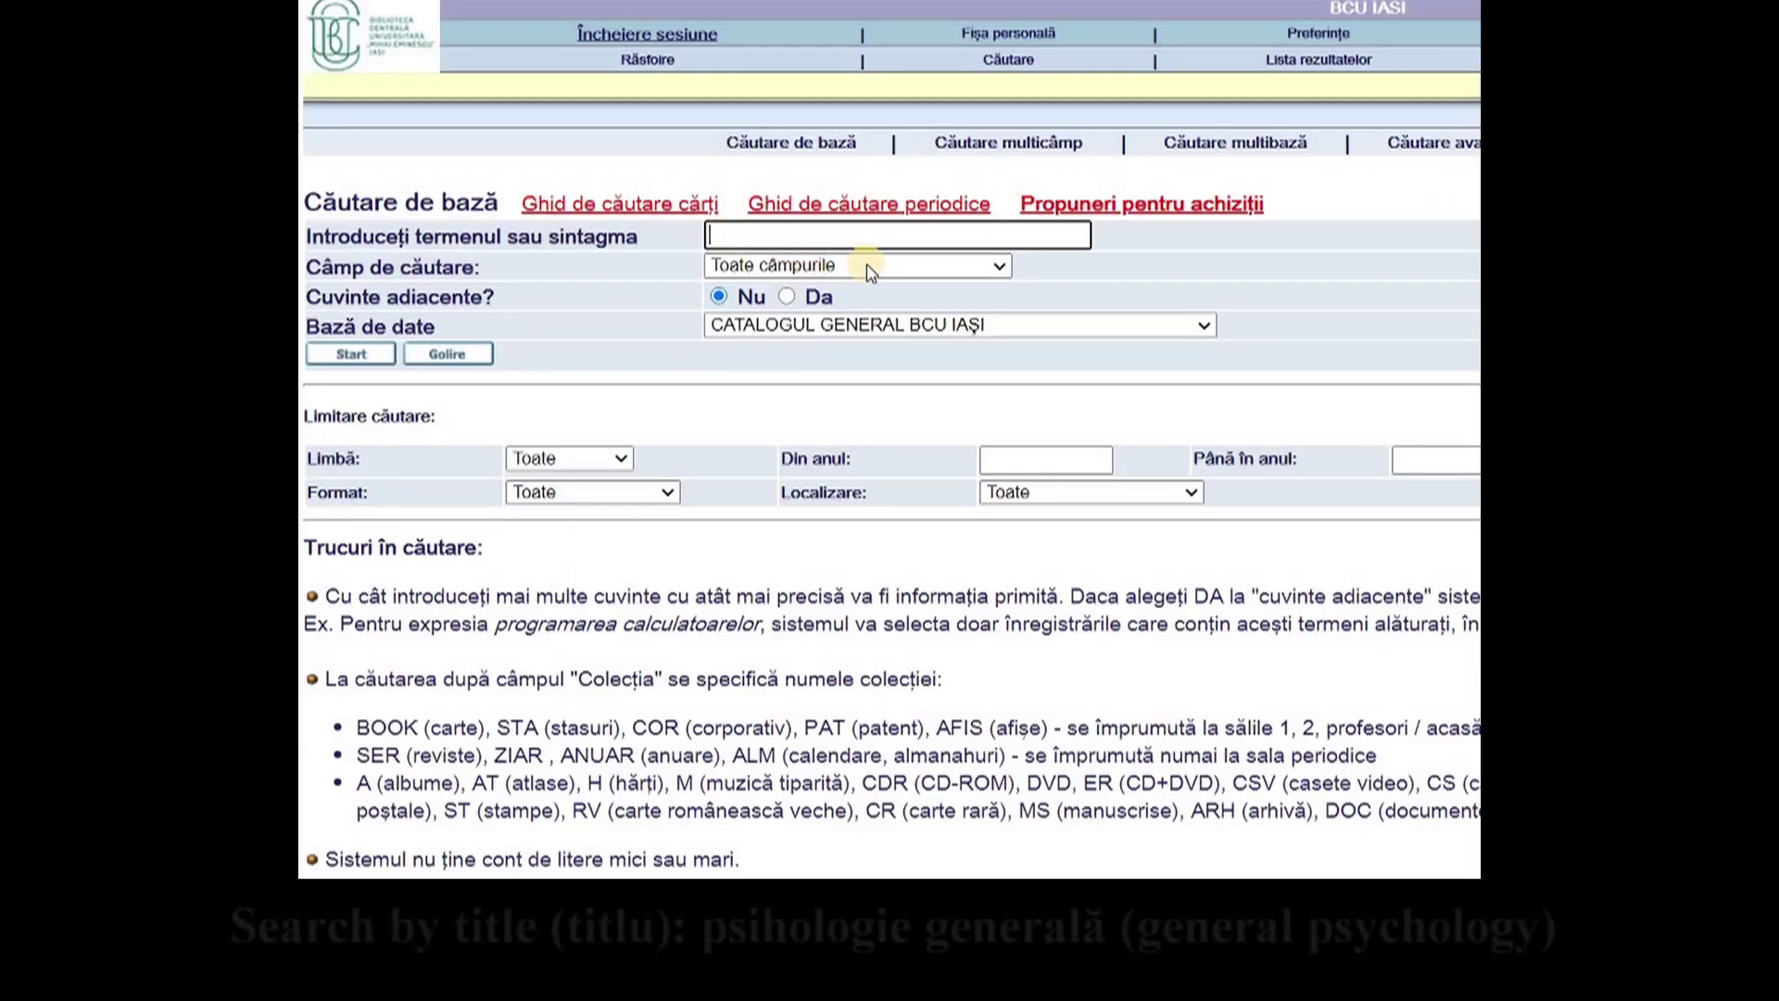
{"action": "left_click", "coordinate": [995, 268]}
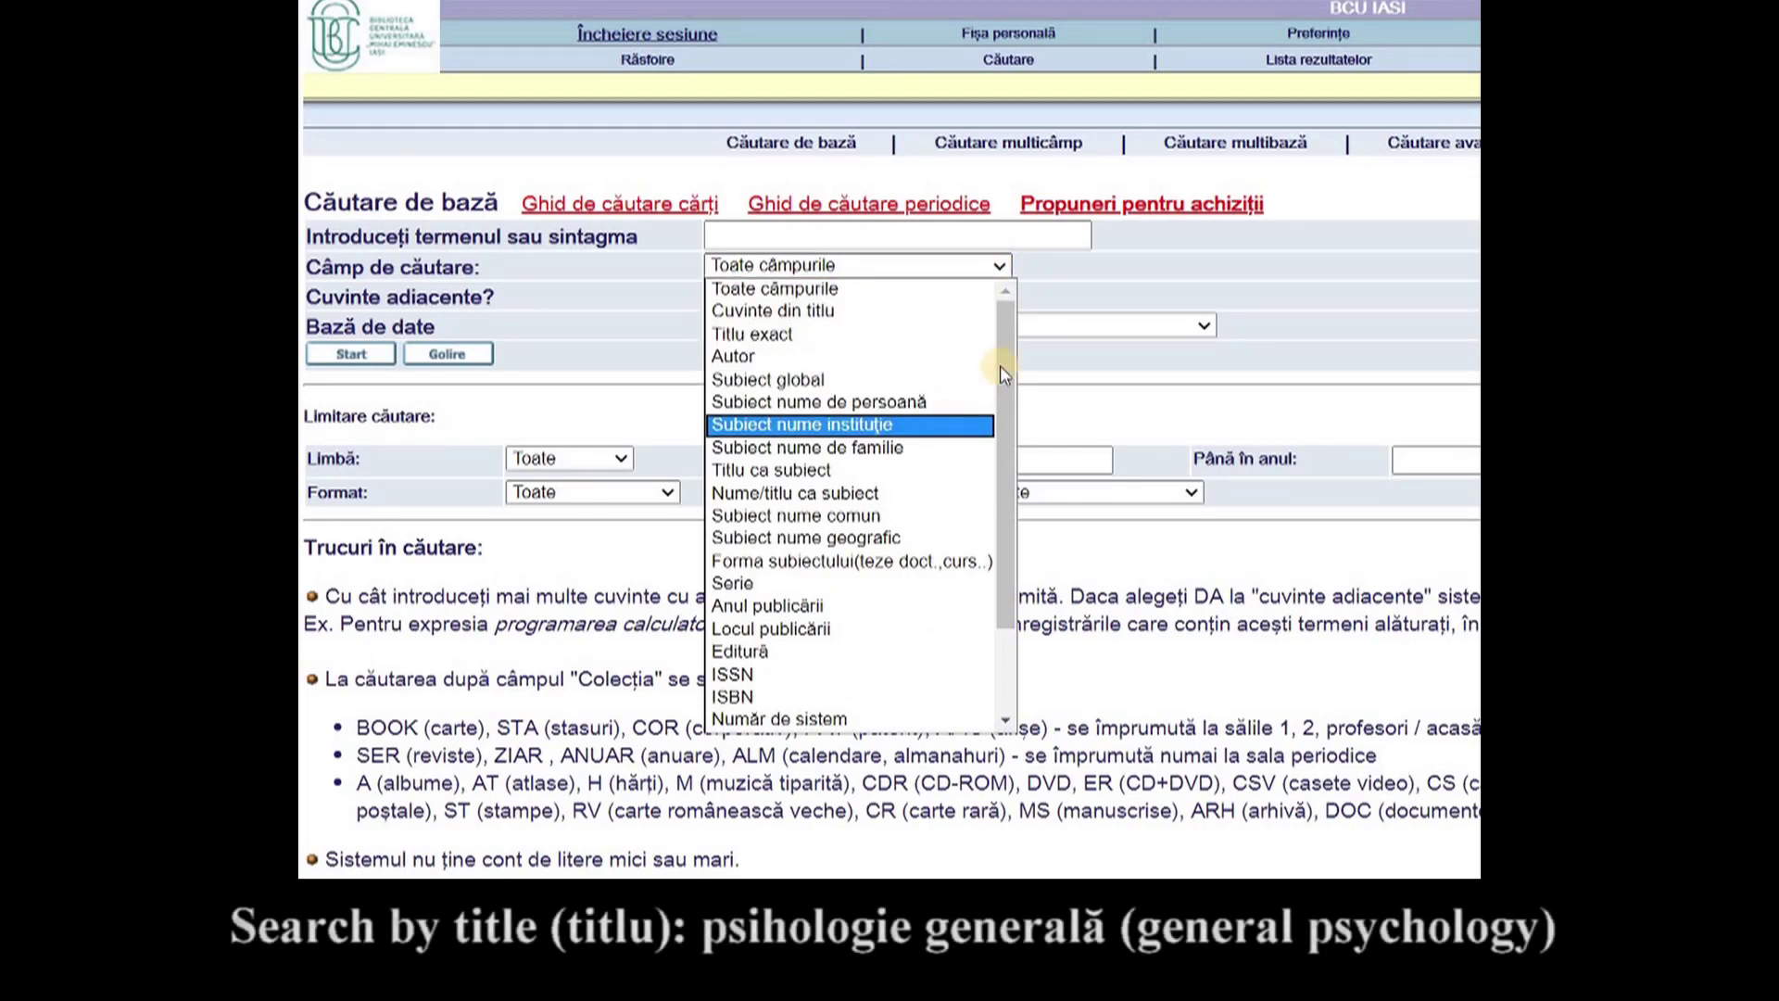
{"action": "left_click", "coordinate": [1031, 304]}
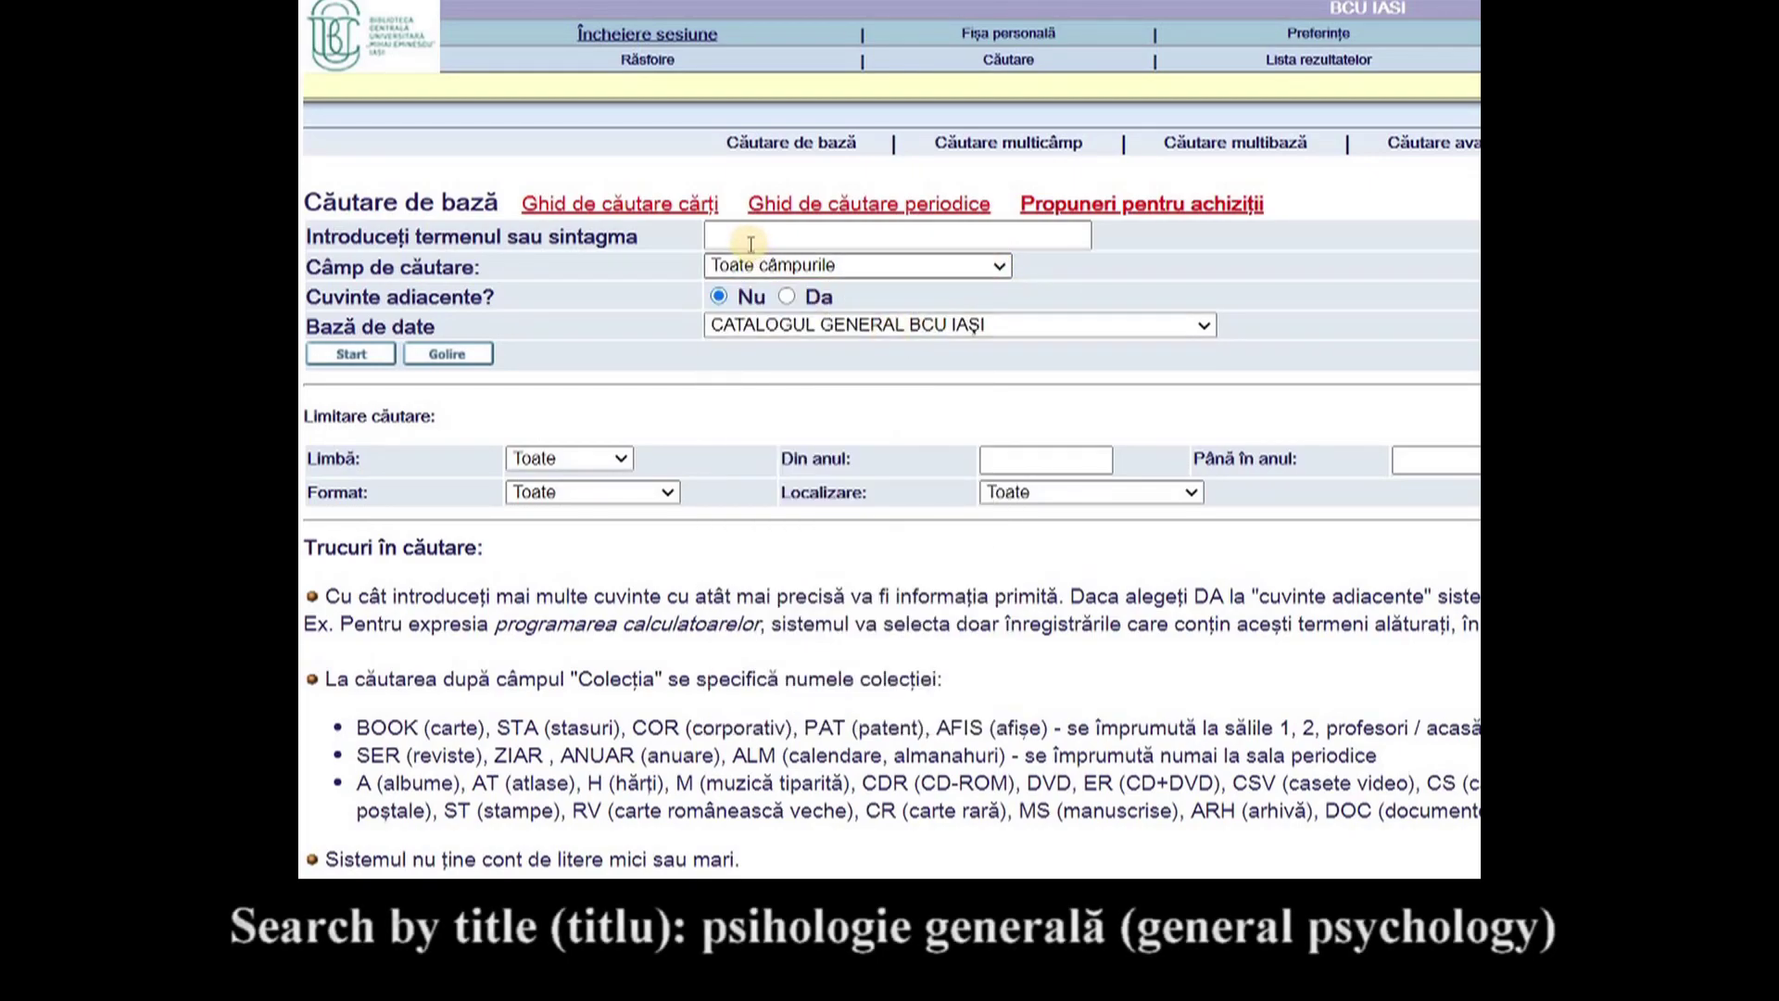
{"action": "left_click", "coordinate": [751, 241]}
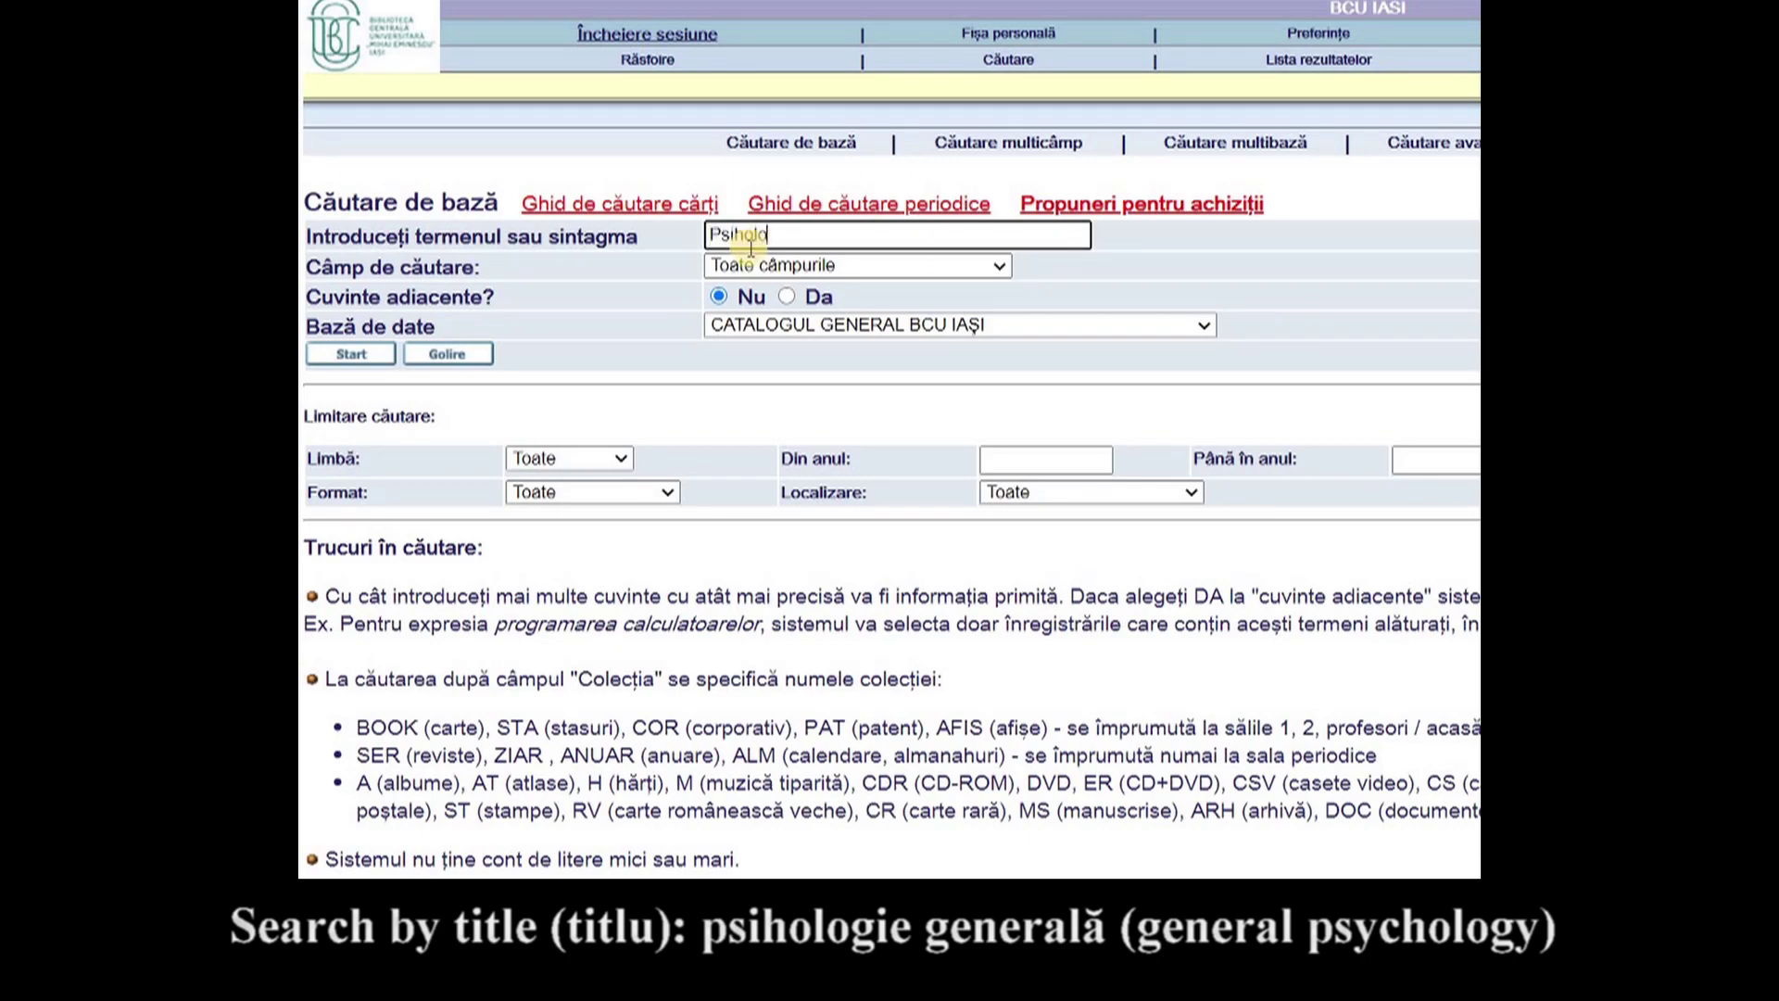
{"action": "type", "text": "Psihologie general"}
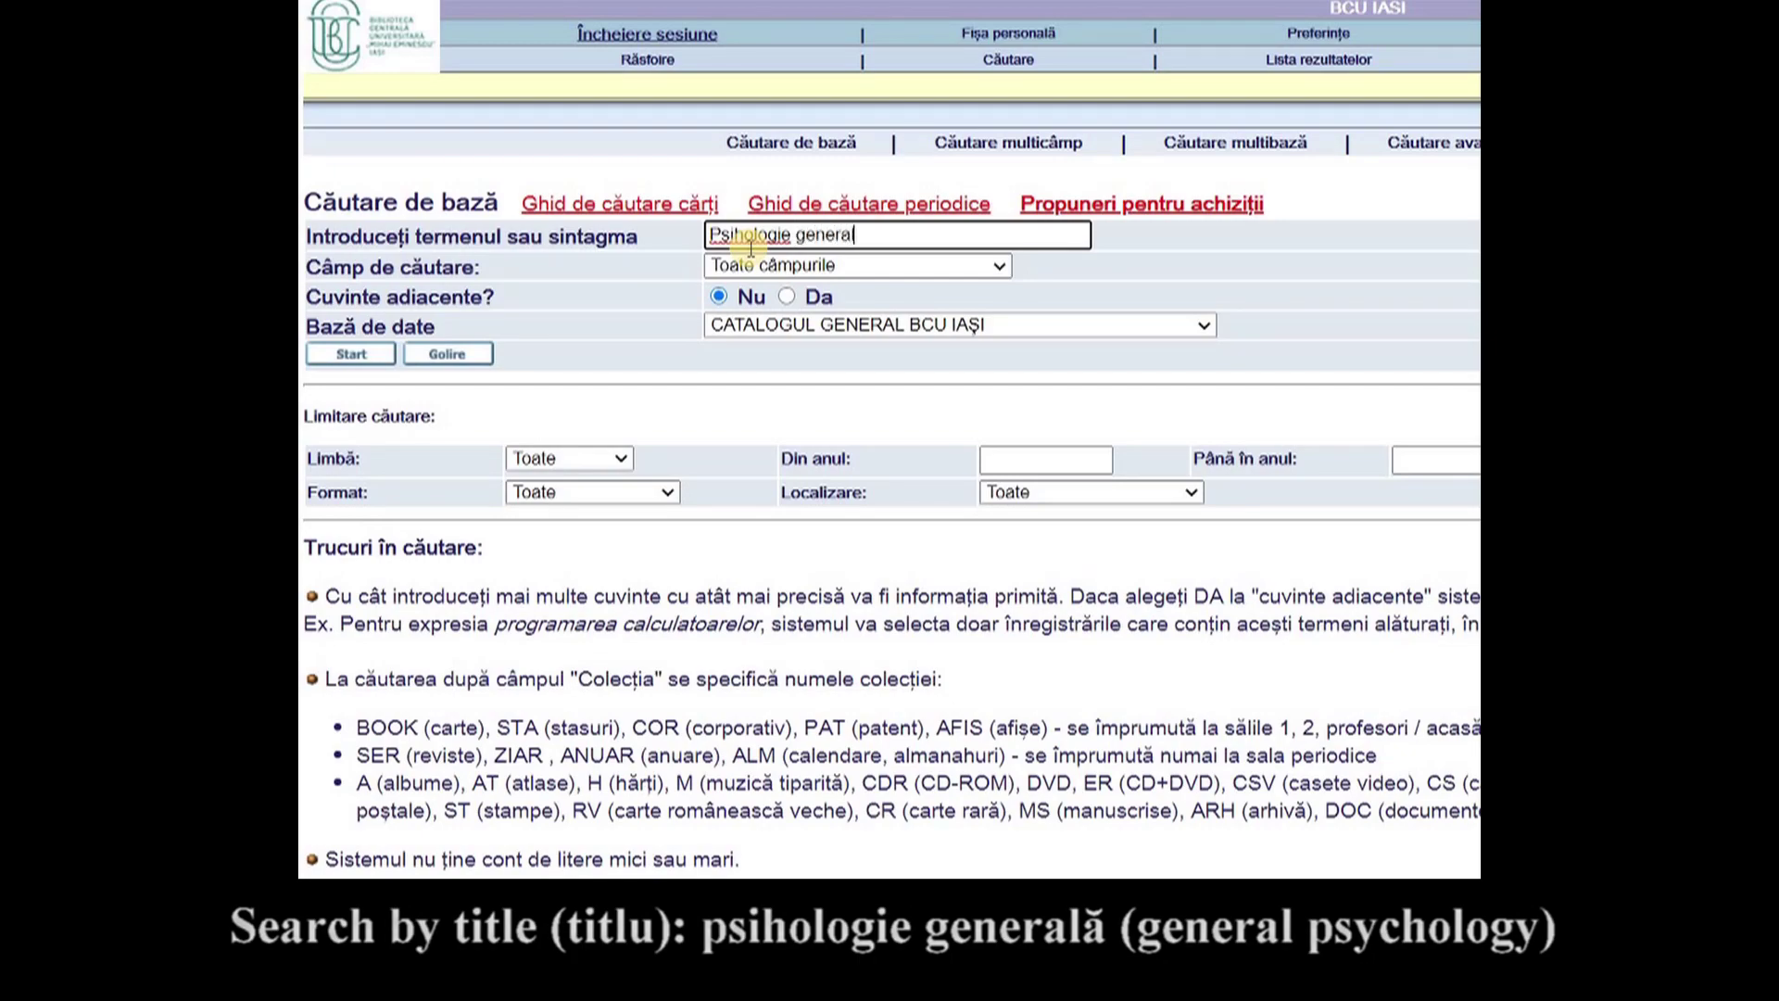
{"action": "type", "text": "a"}
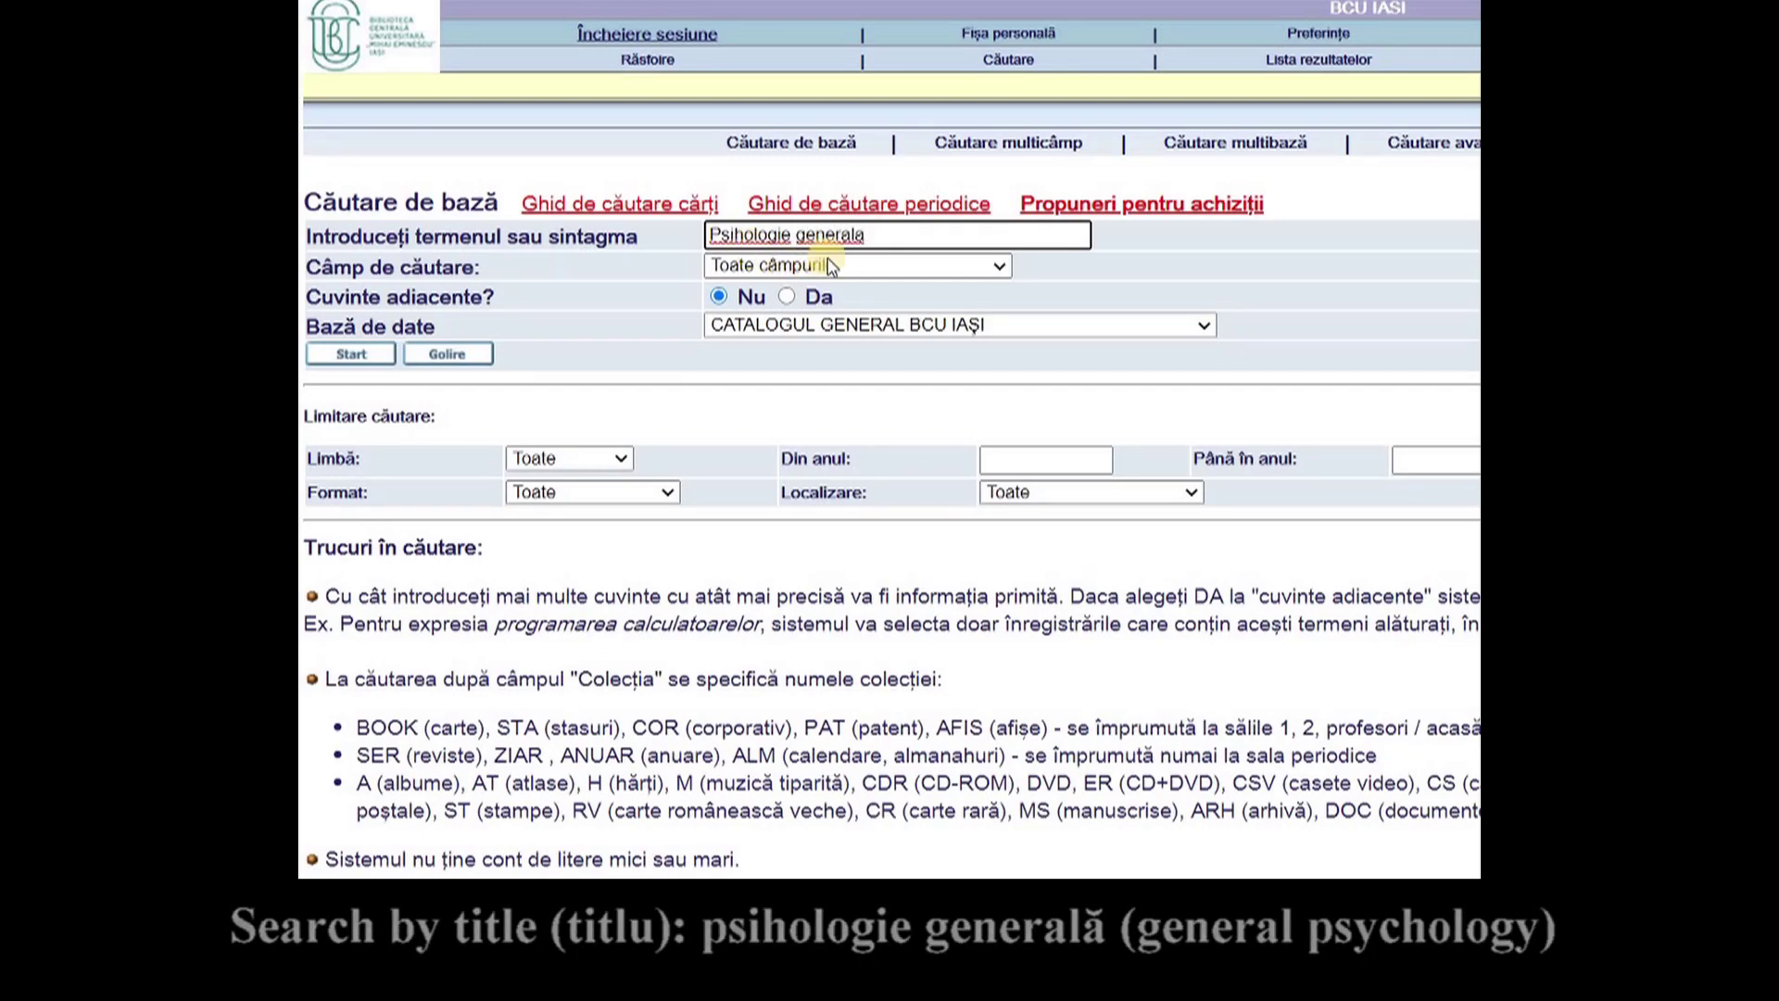
{"action": "left_click", "coordinate": [998, 266]}
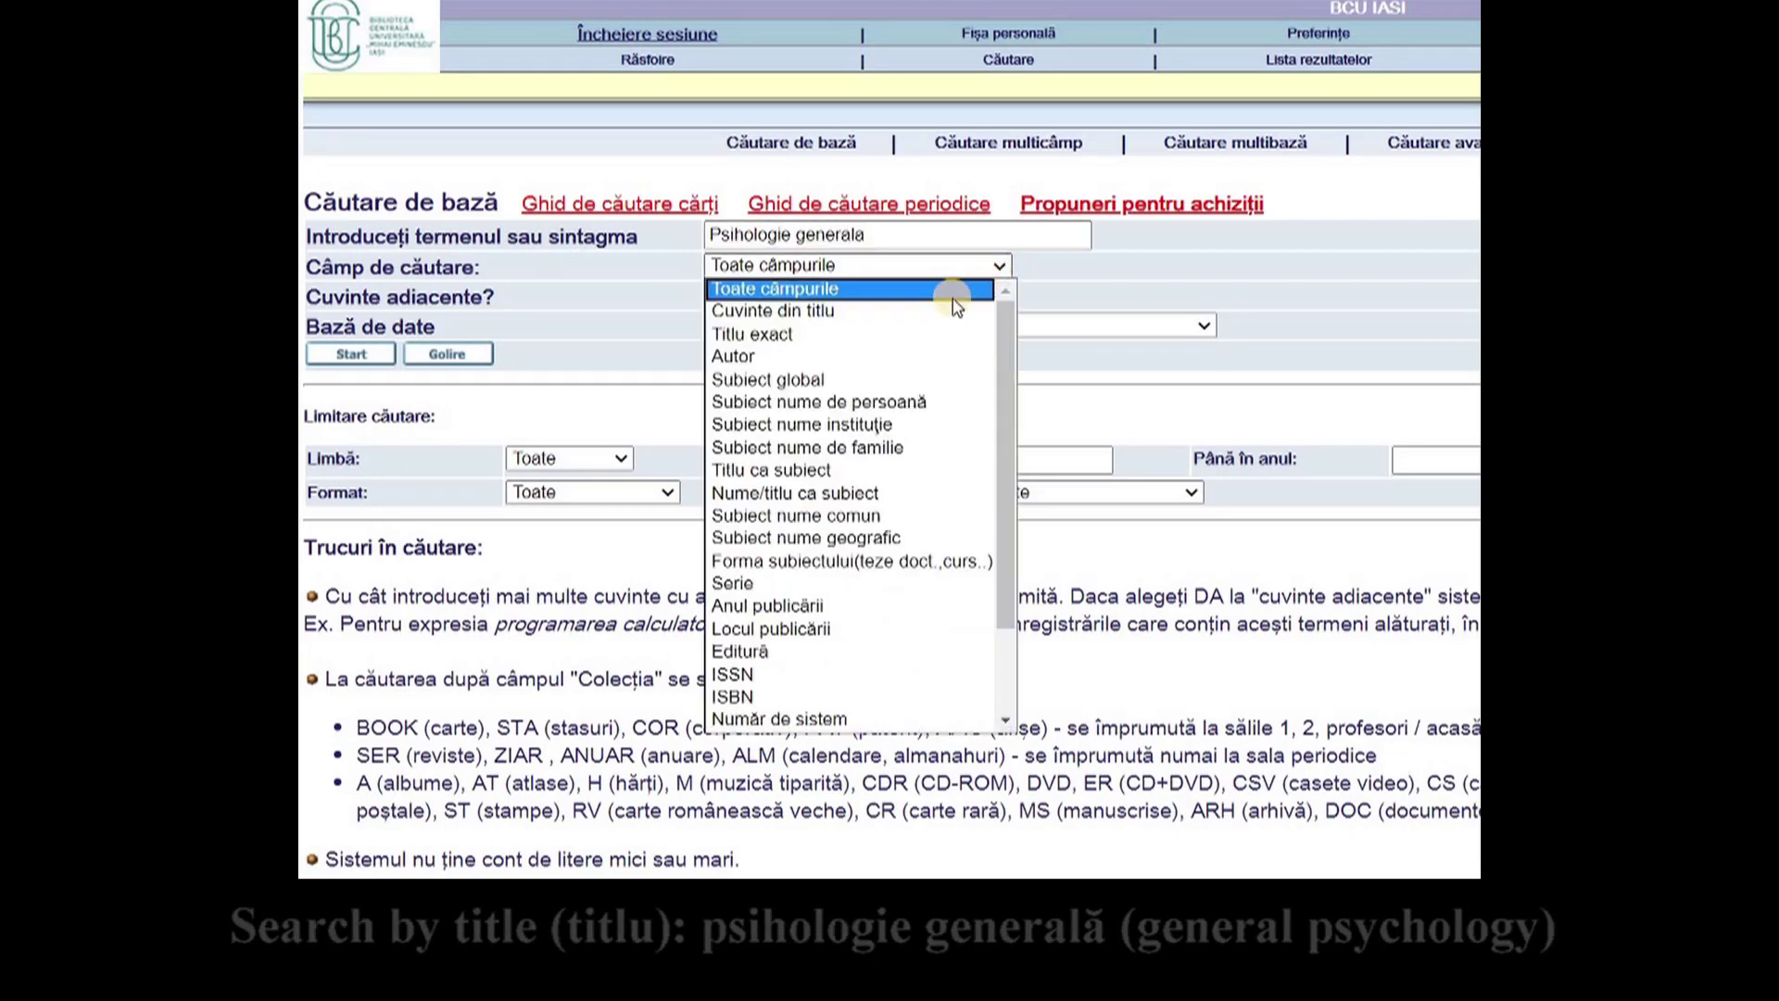
{"action": "left_click", "coordinate": [932, 333]}
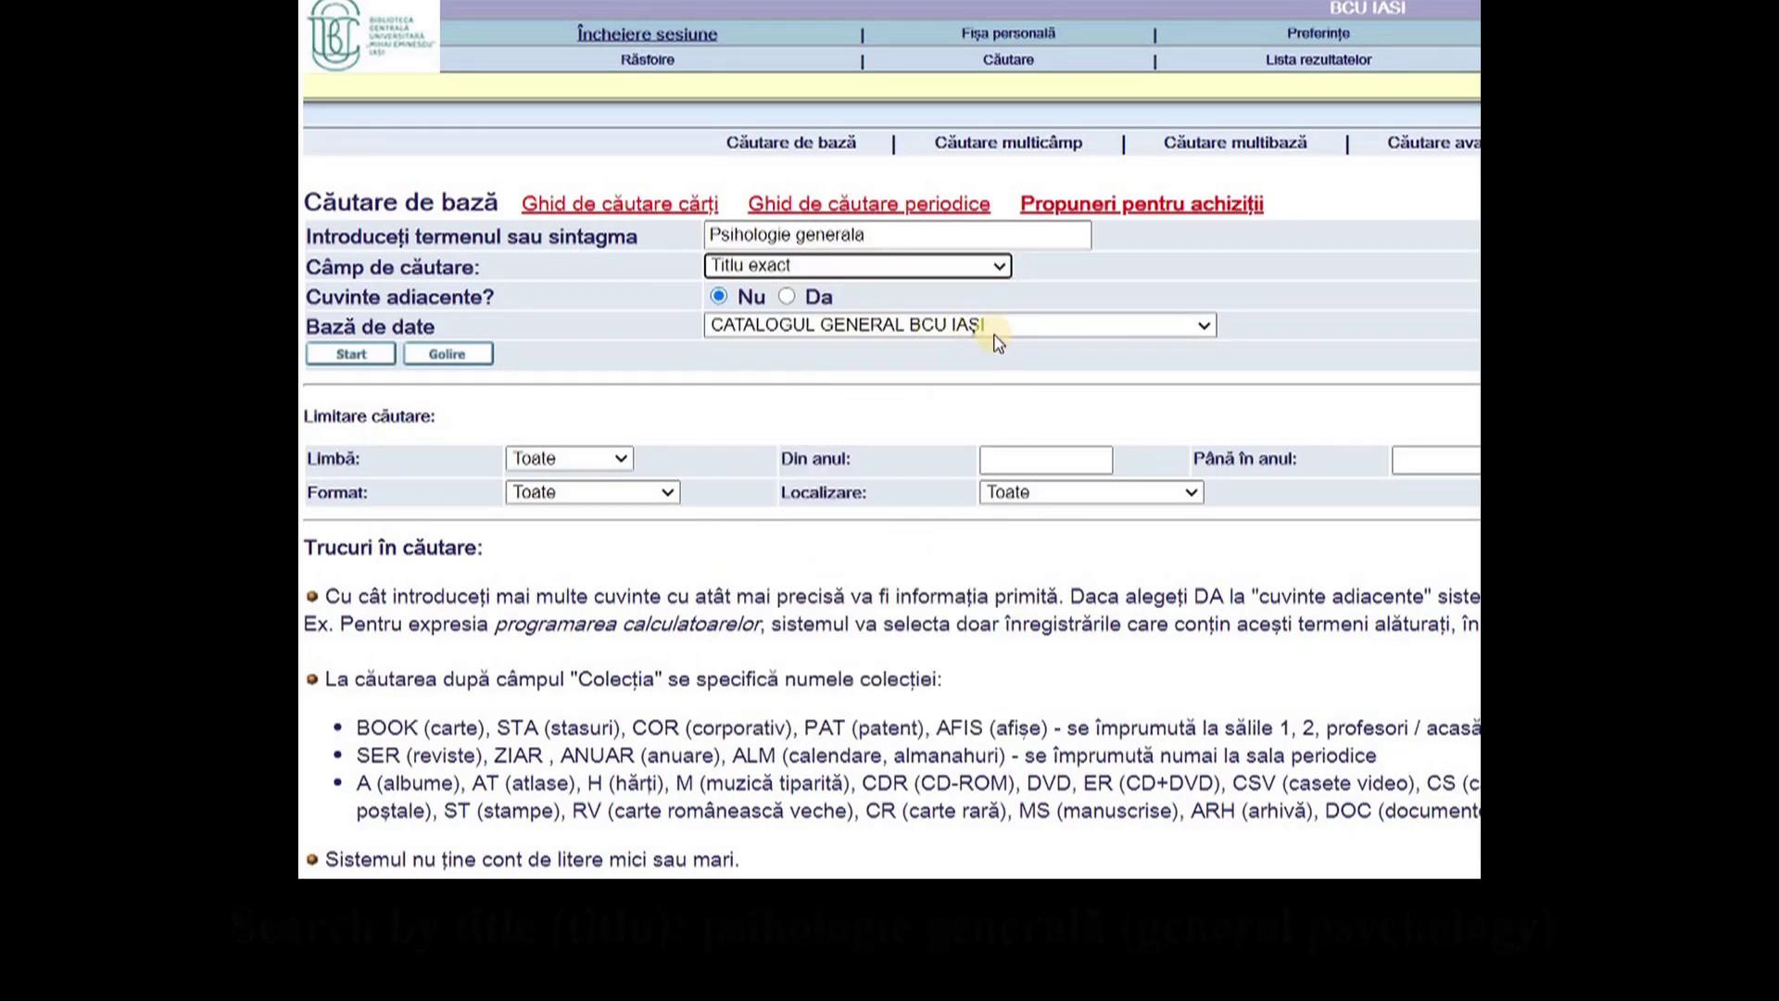
{"action": "left_click", "coordinate": [1144, 329]}
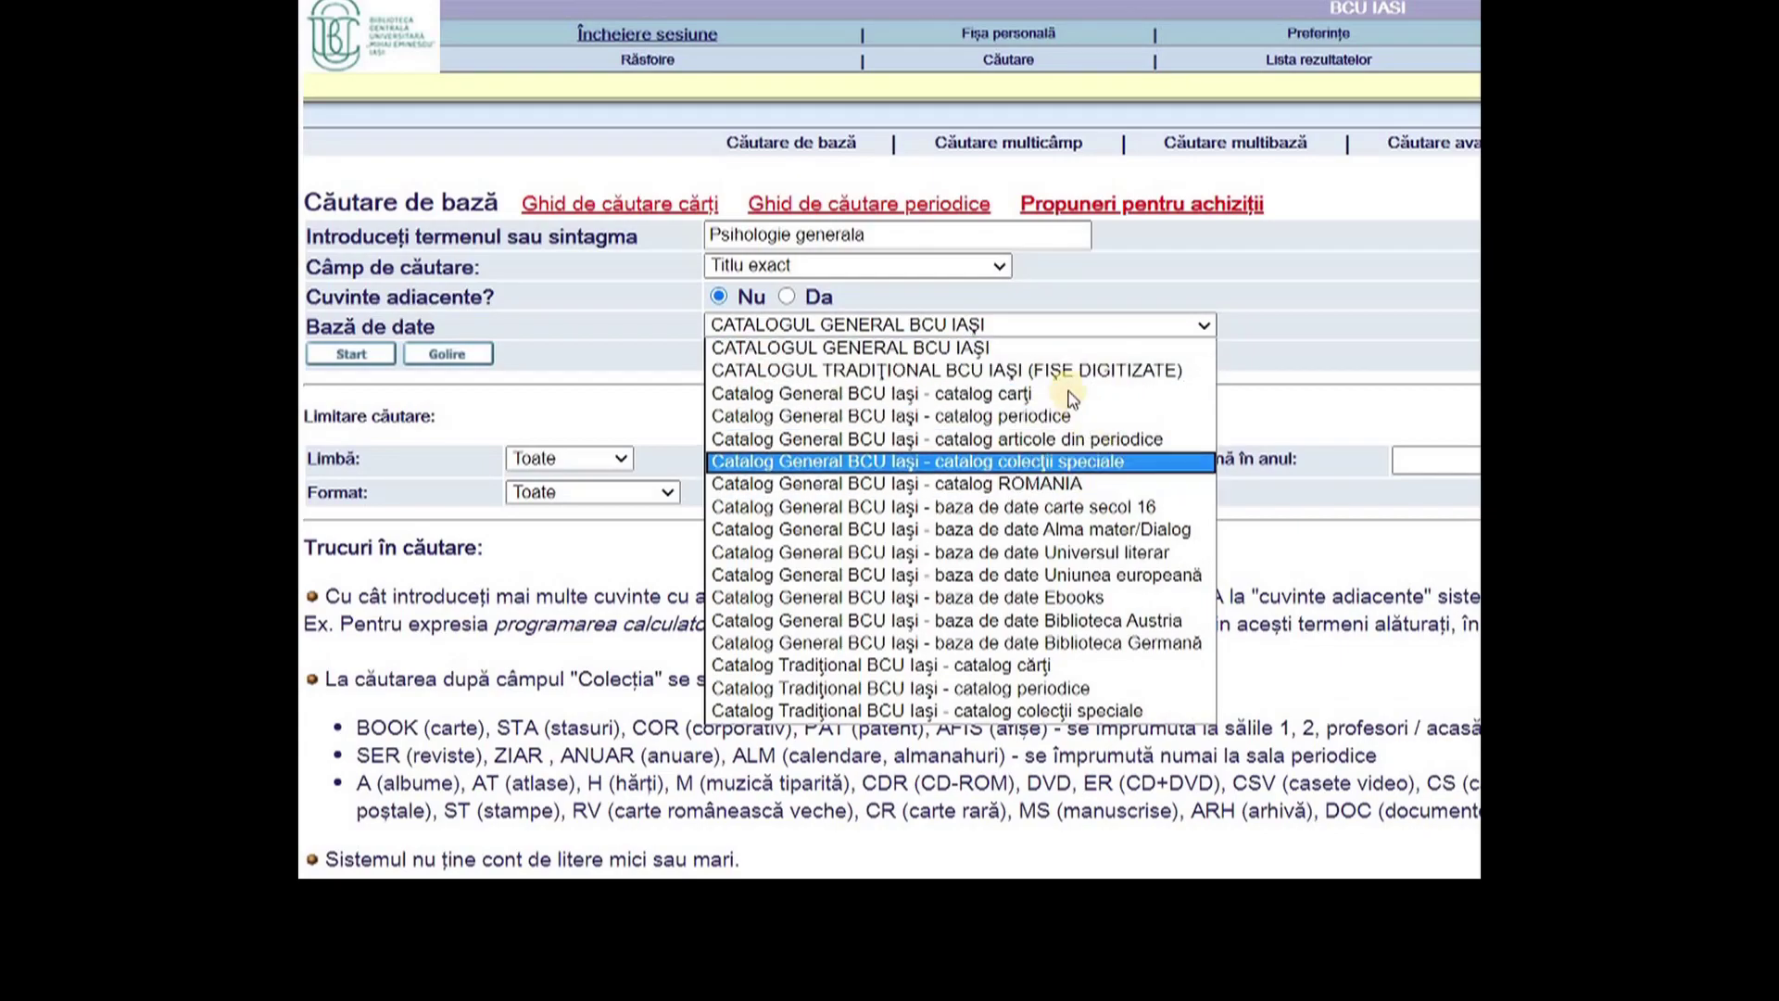
{"action": "left_click", "coordinate": [1053, 350]}
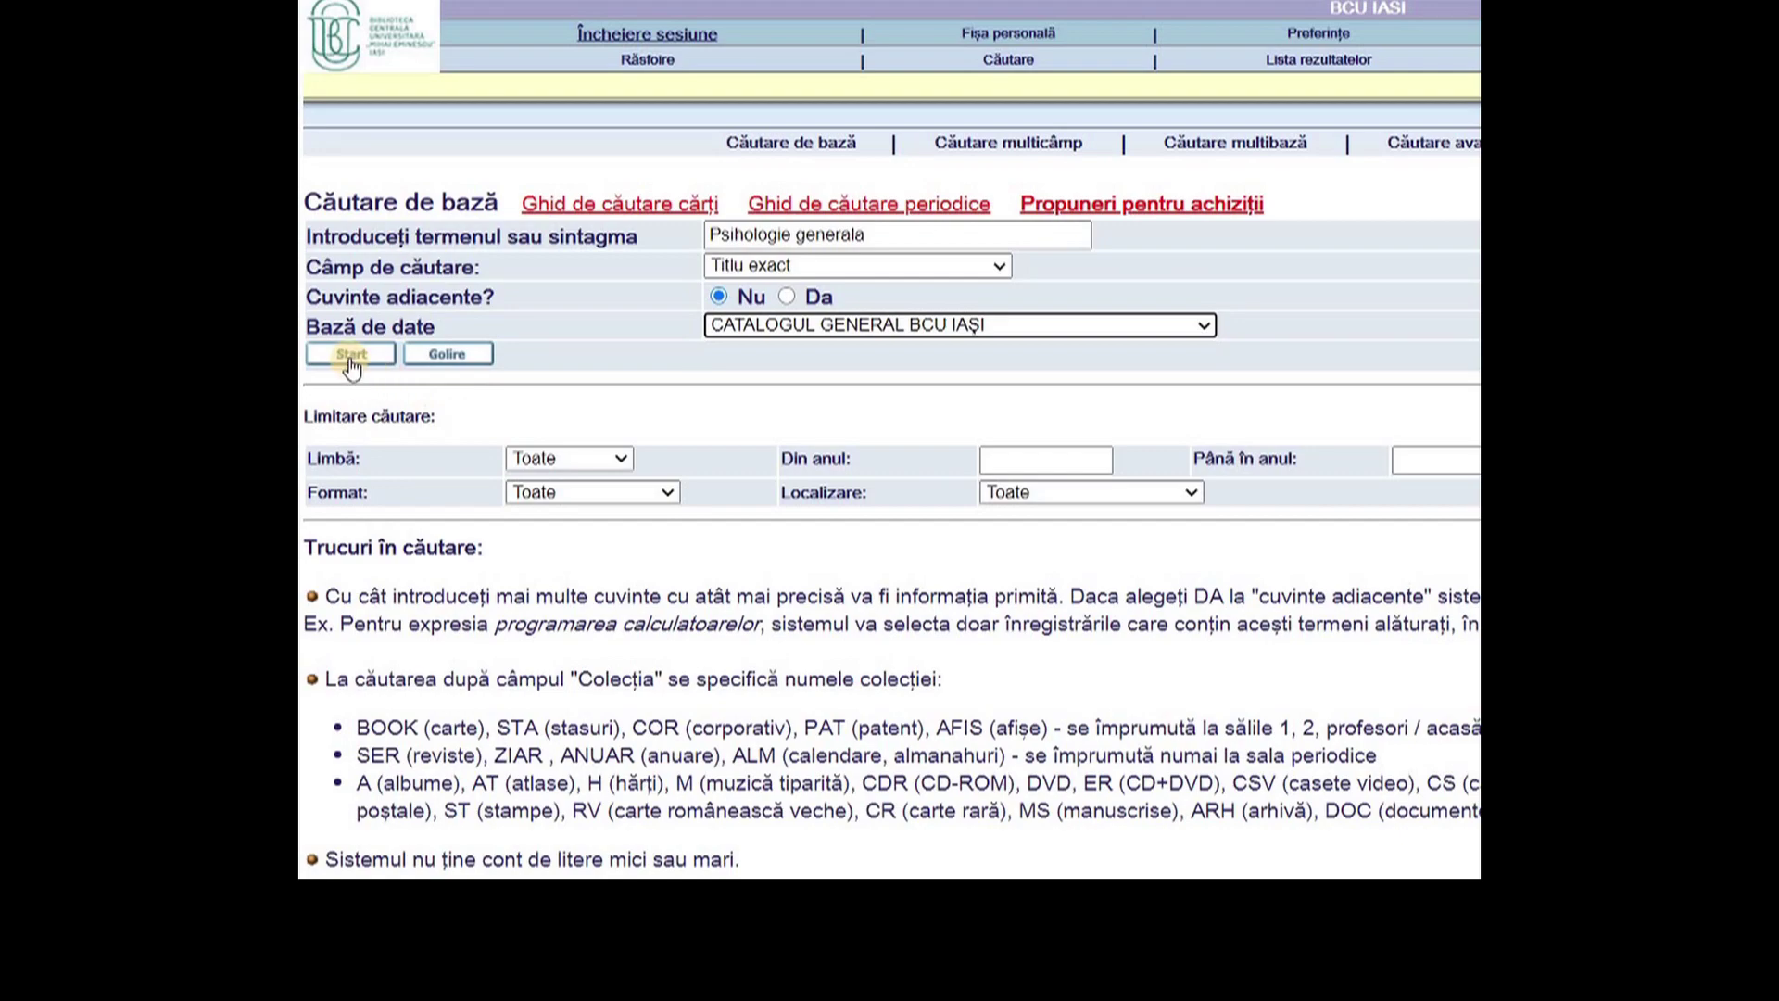
{"action": "left_click", "coordinate": [1020, 239]}
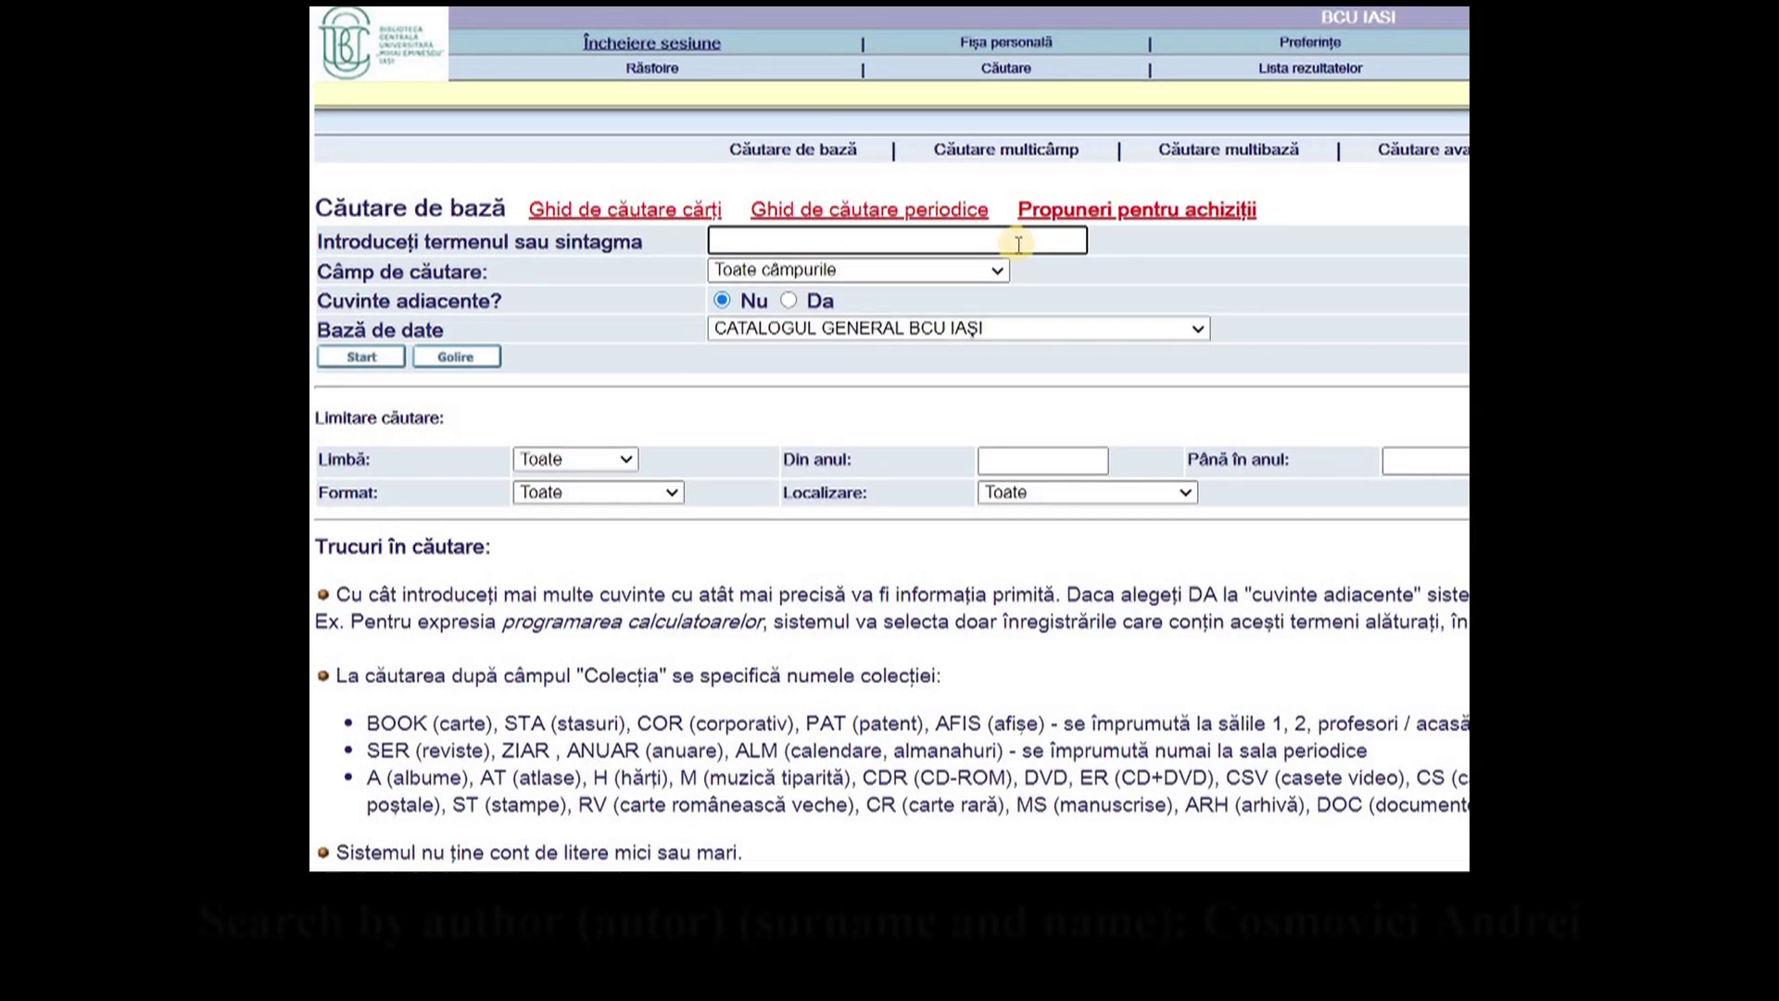
- Search the Catalog General BCU Iași books catalog by Autor for 'Cosmovici'
{"action": "type", "text": "C"}
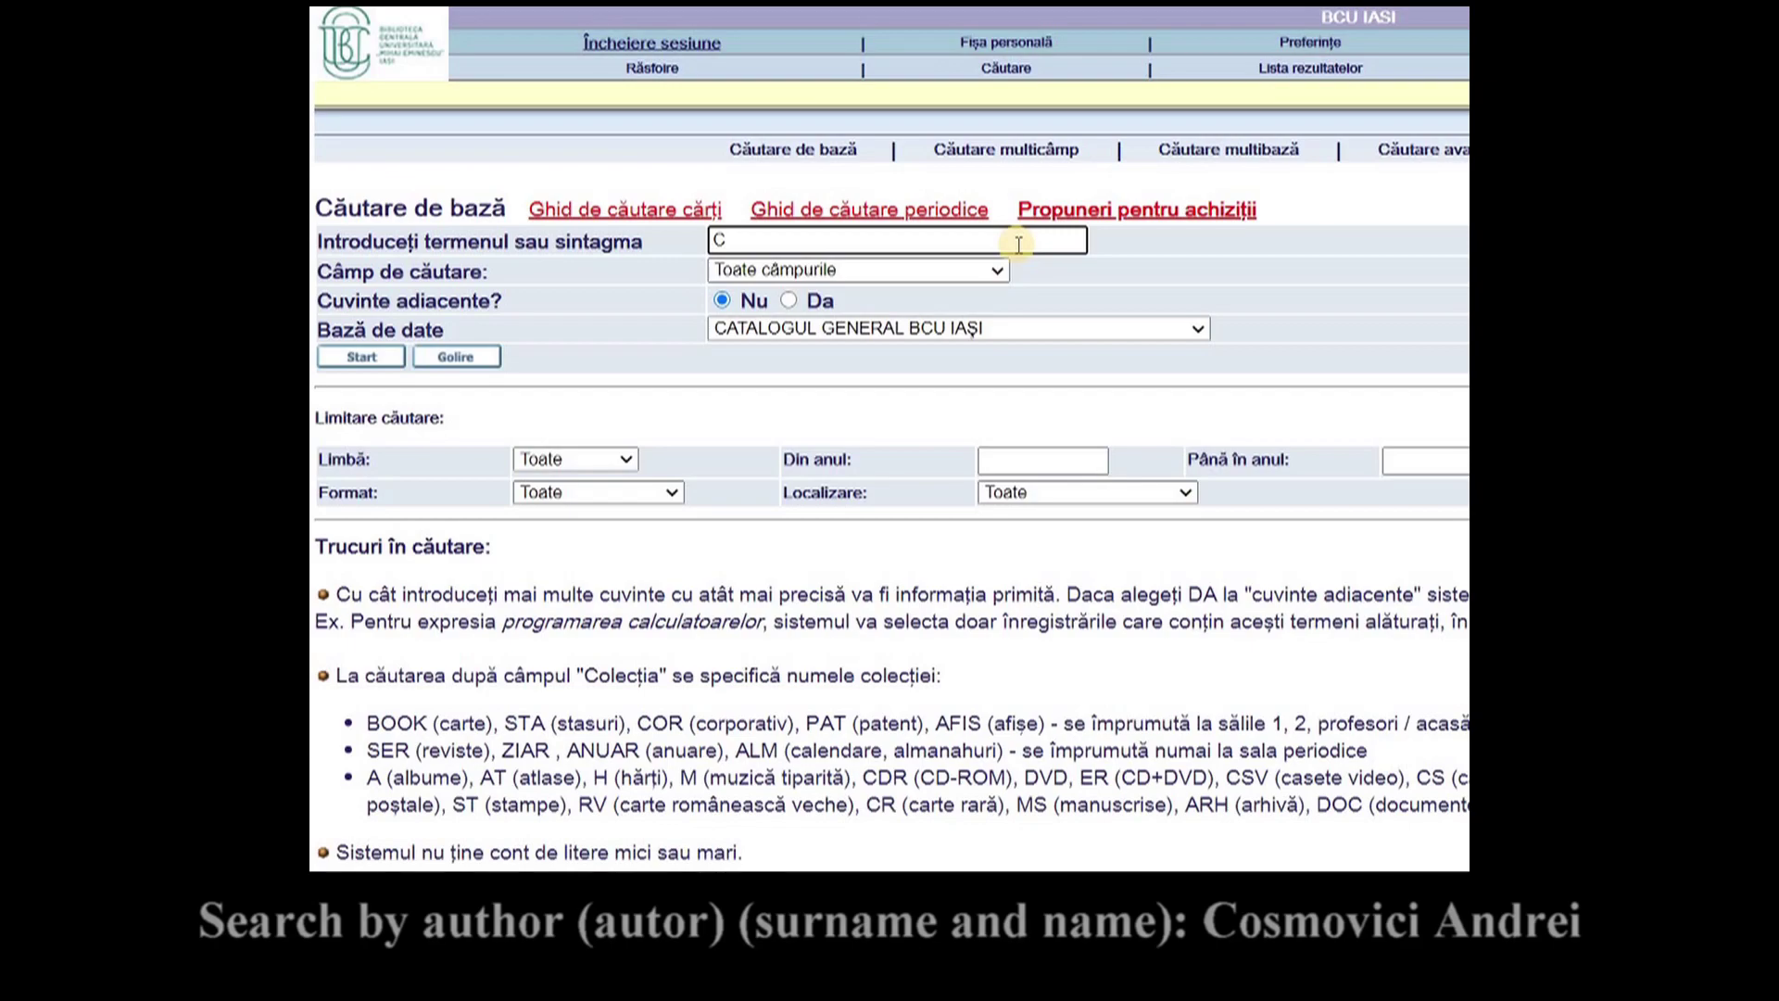
{"action": "type", "text": "osmovic"}
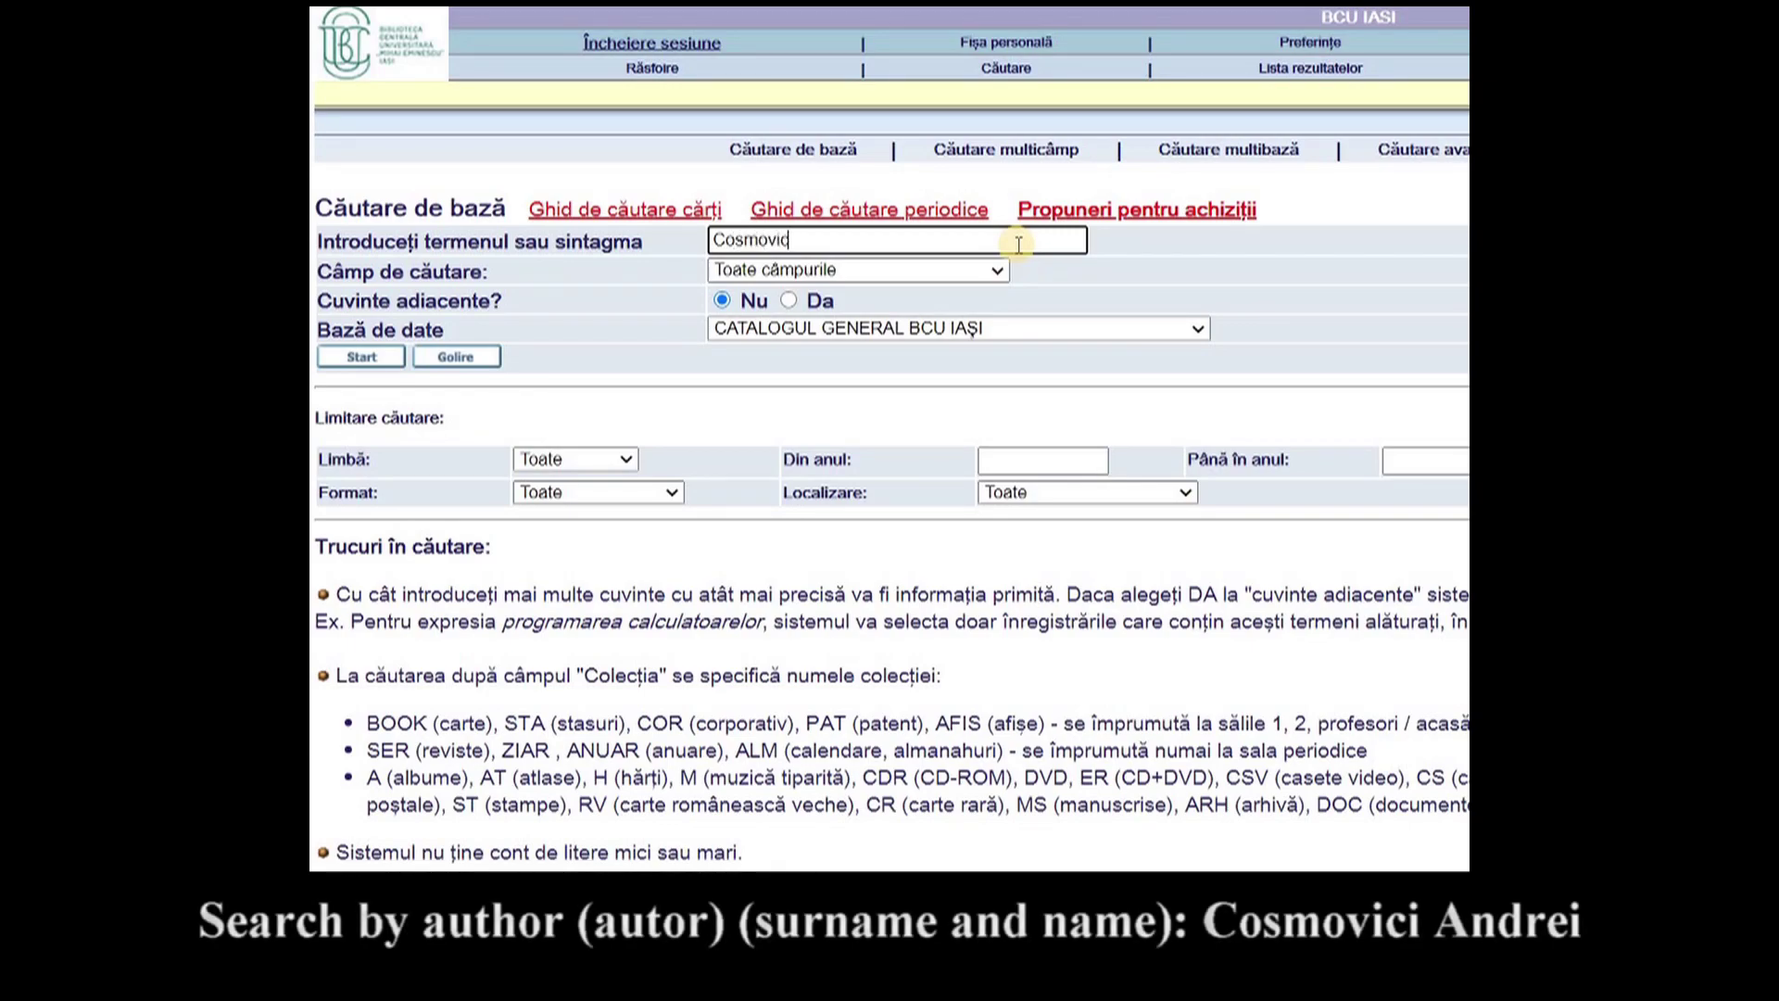
{"action": "type", "text": "i Andrei"}
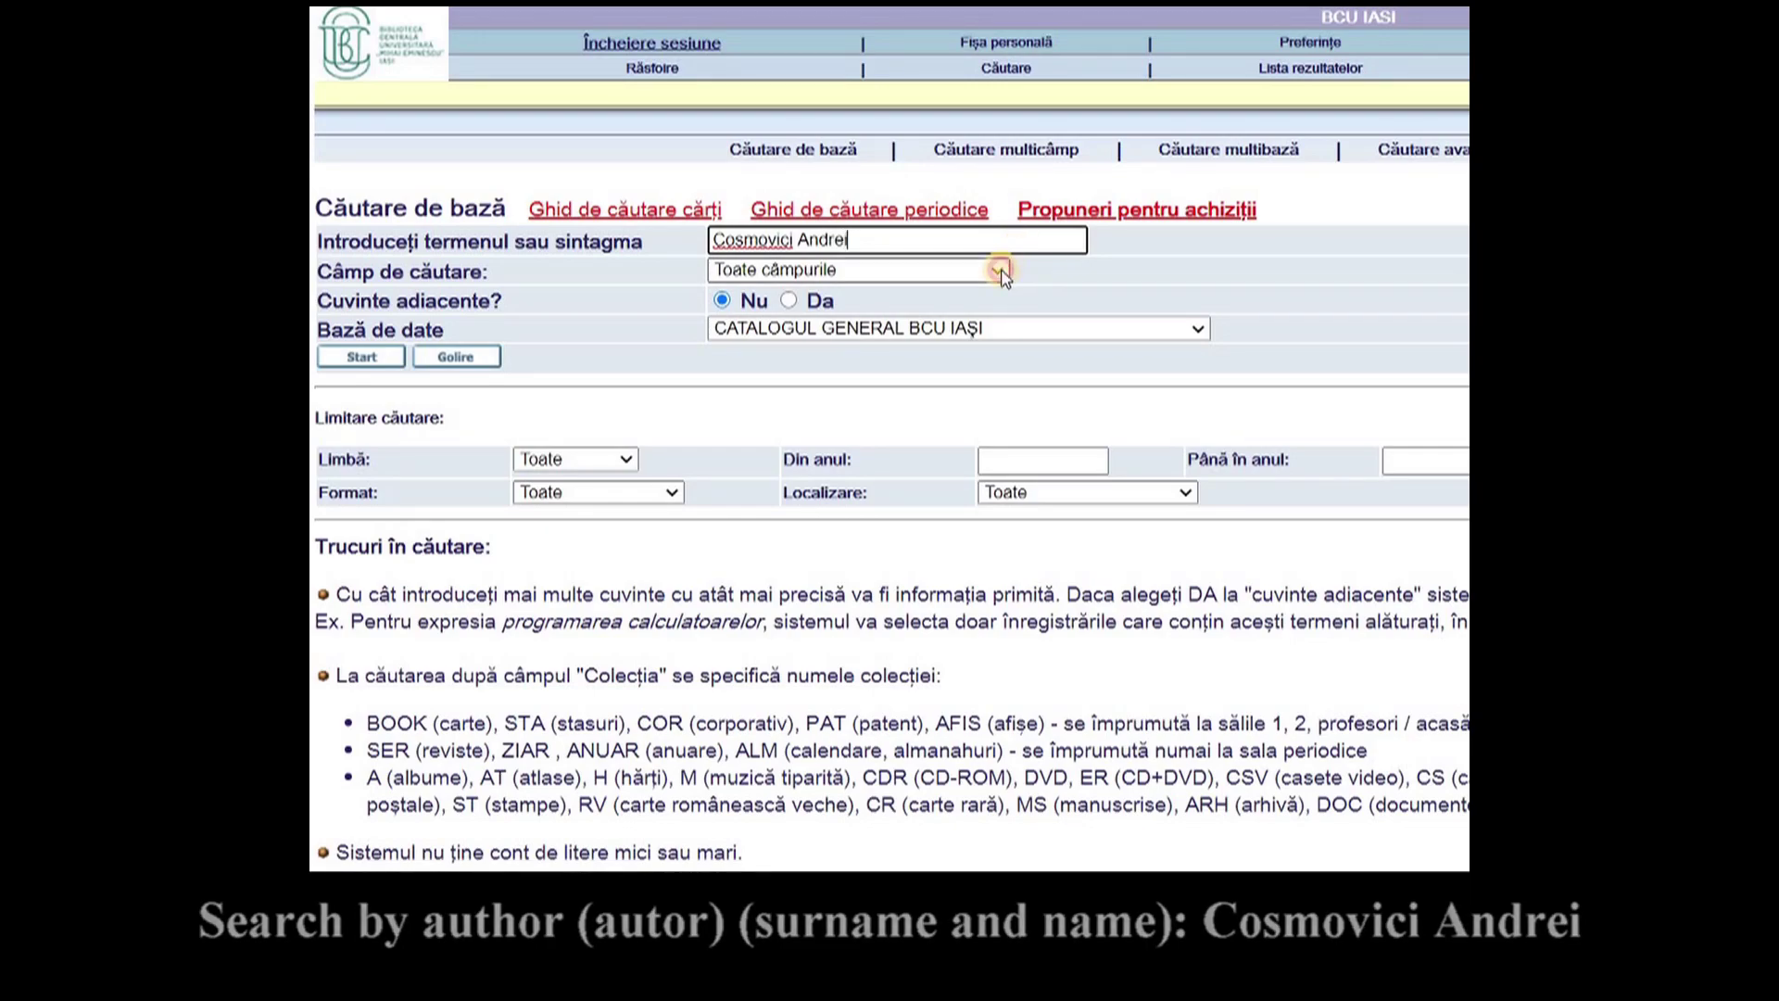
{"action": "left_click", "coordinate": [998, 270]}
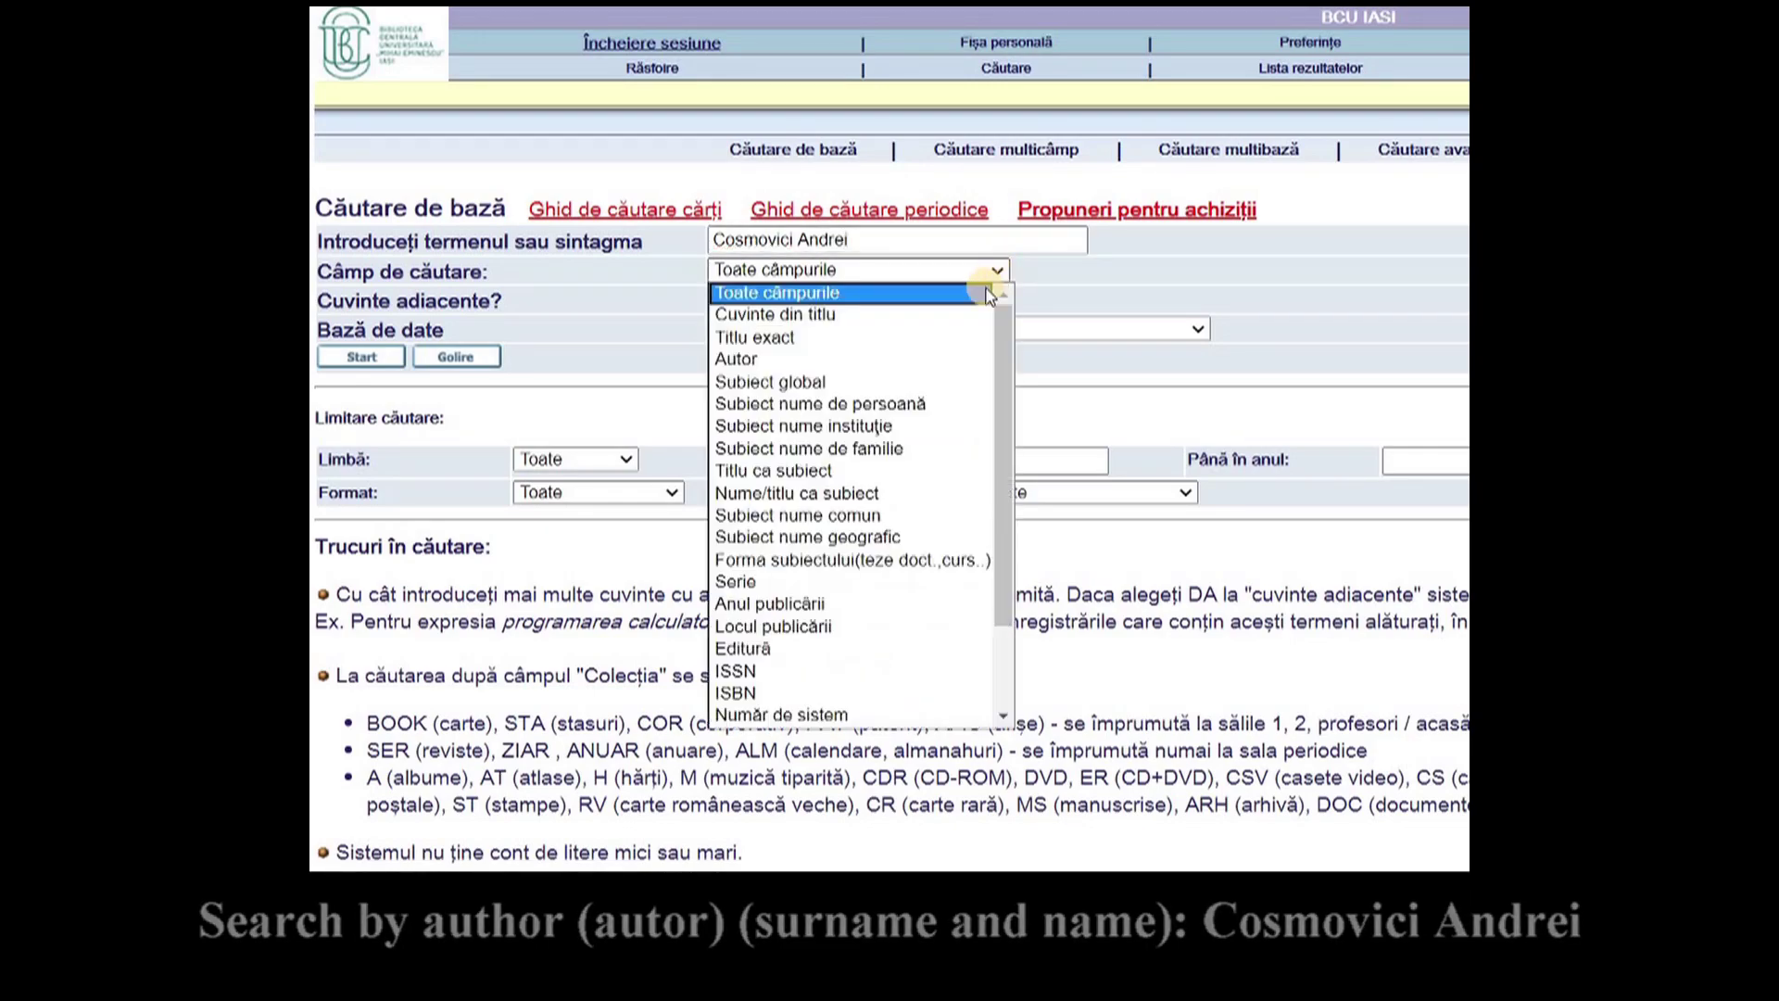
{"action": "left_click", "coordinate": [958, 364]}
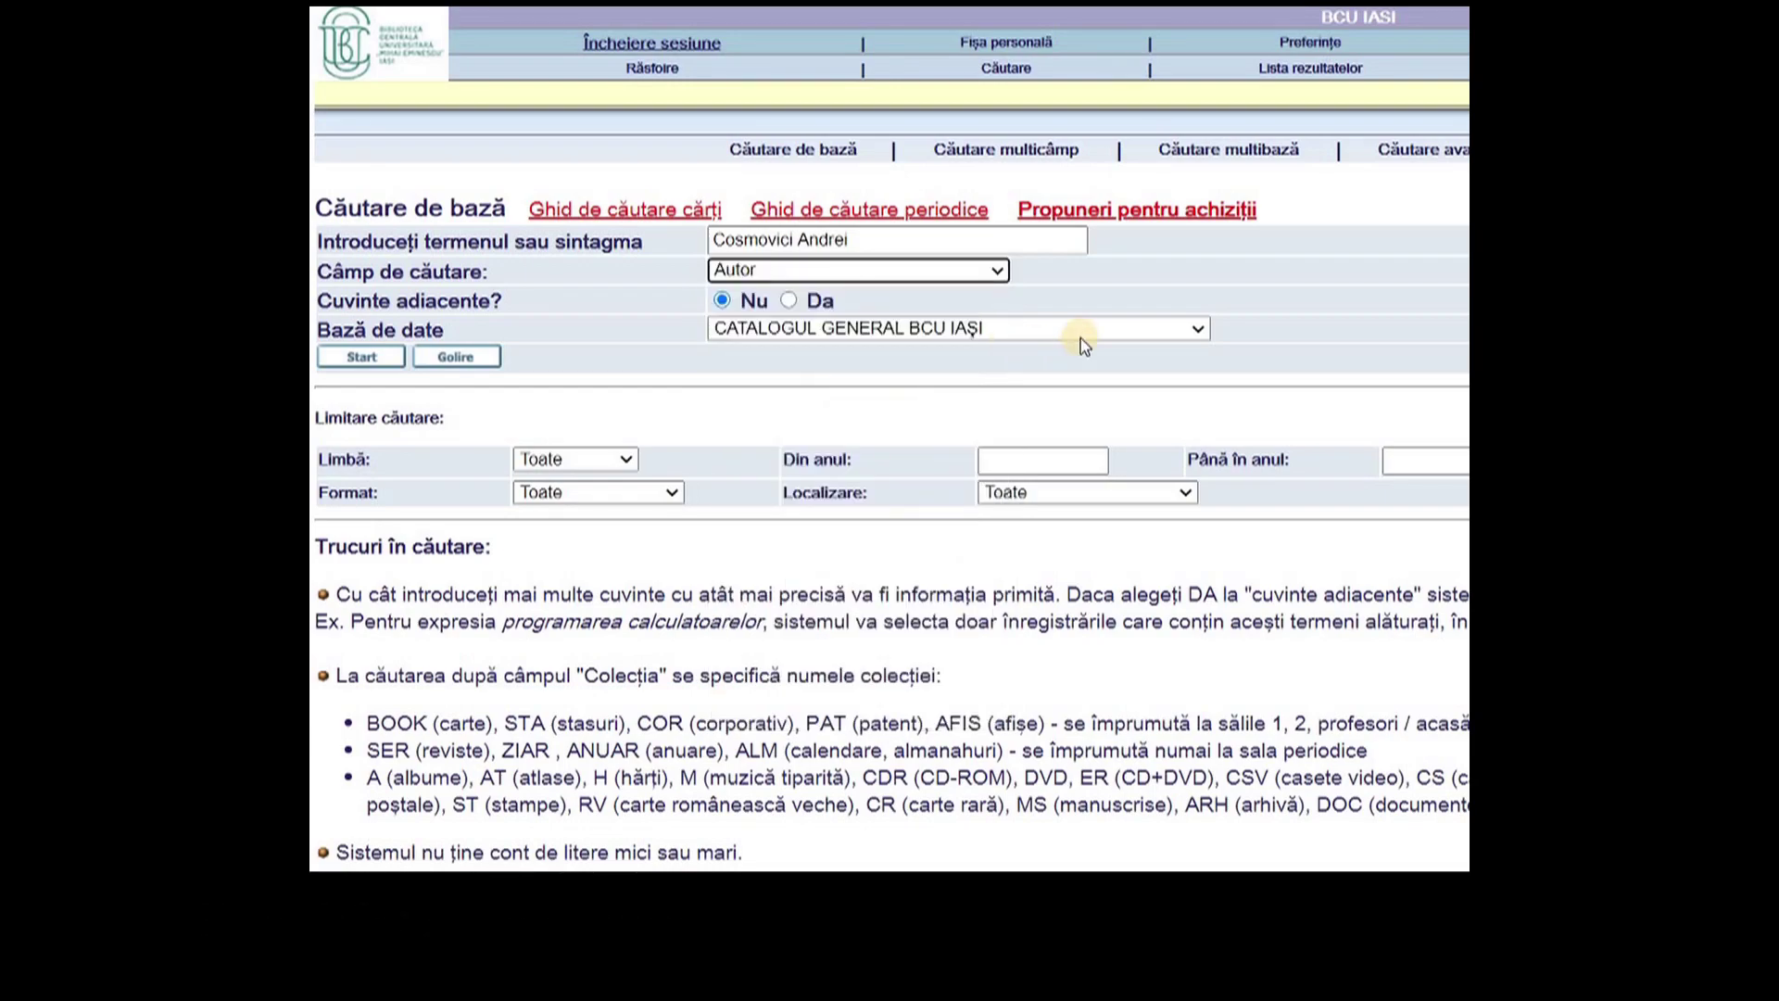
{"action": "left_click", "coordinate": [1201, 332]}
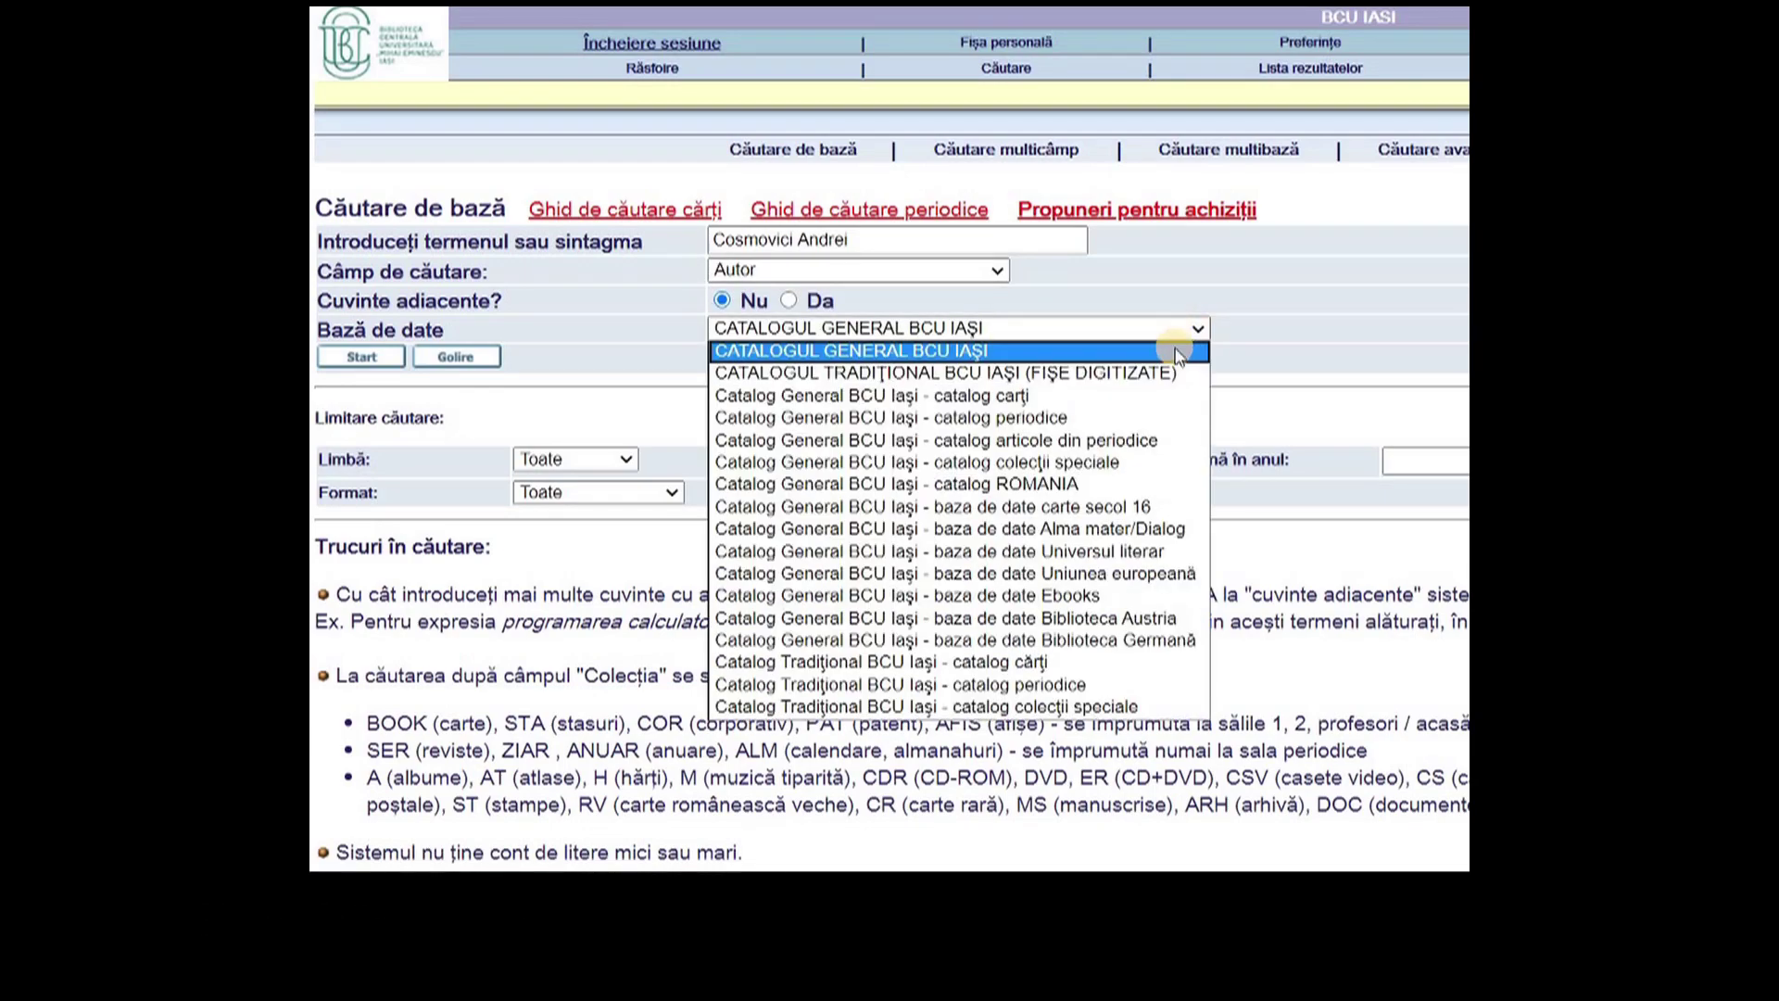
{"action": "left_click", "coordinate": [1149, 396]}
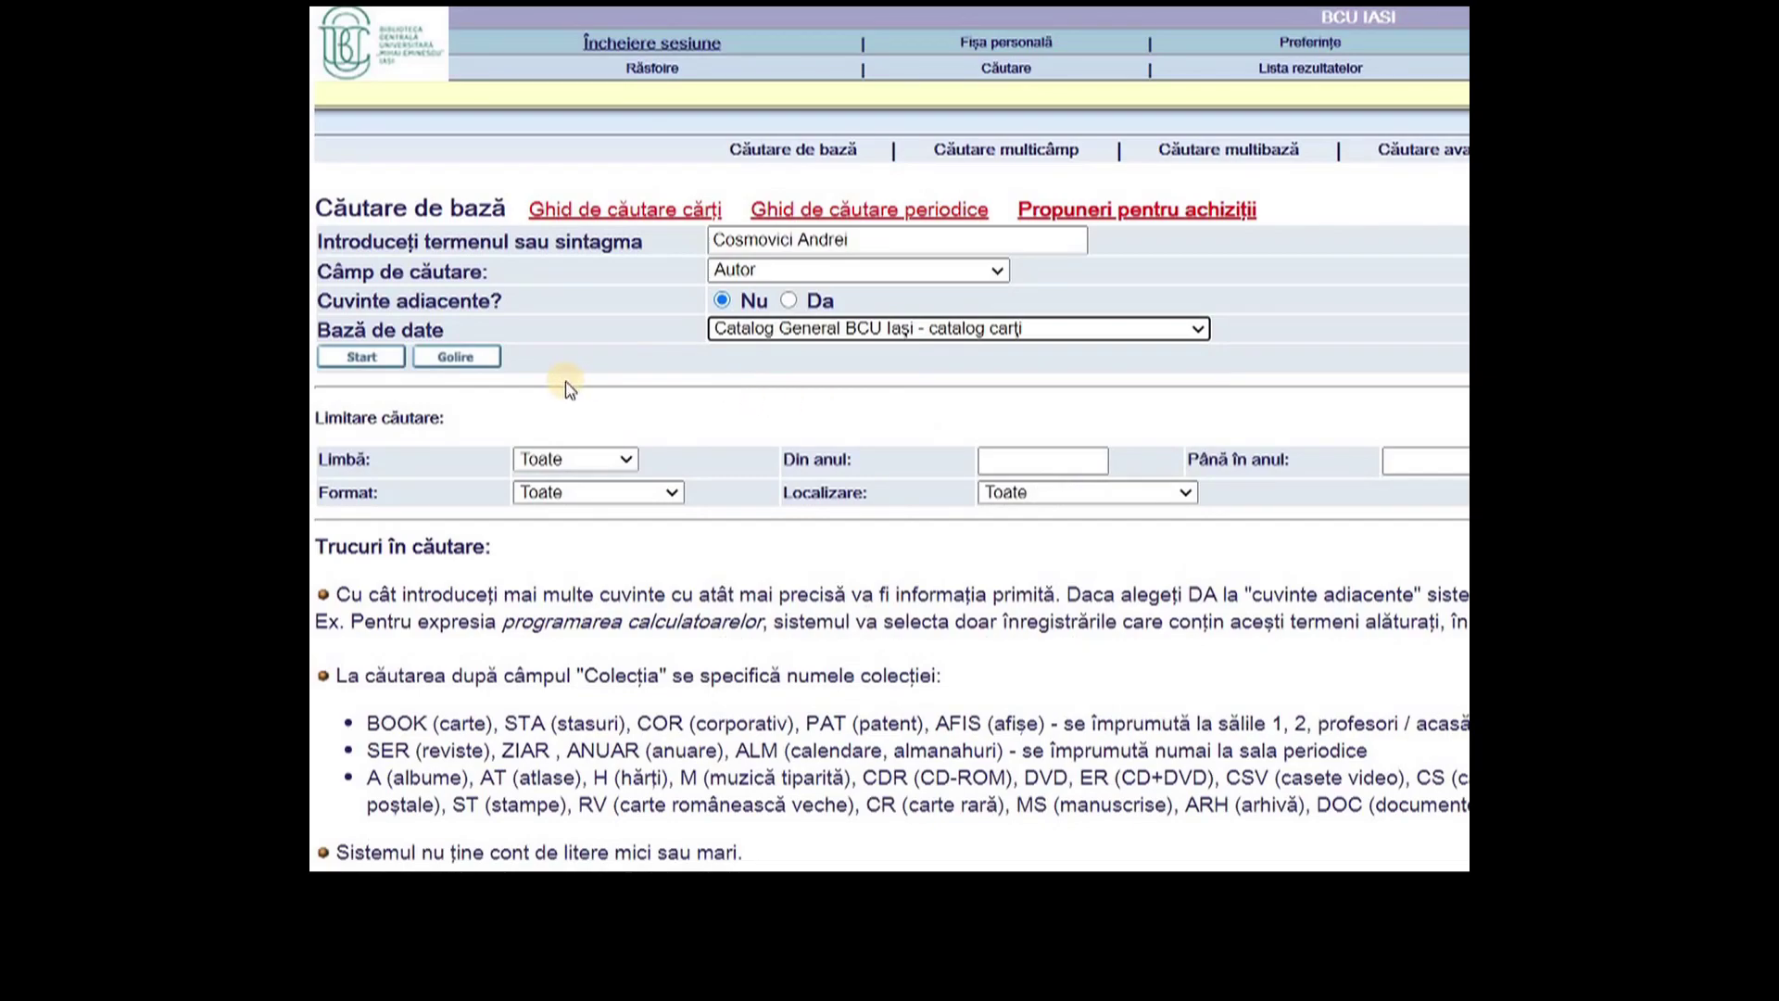
{"action": "left_click", "coordinate": [400, 362]}
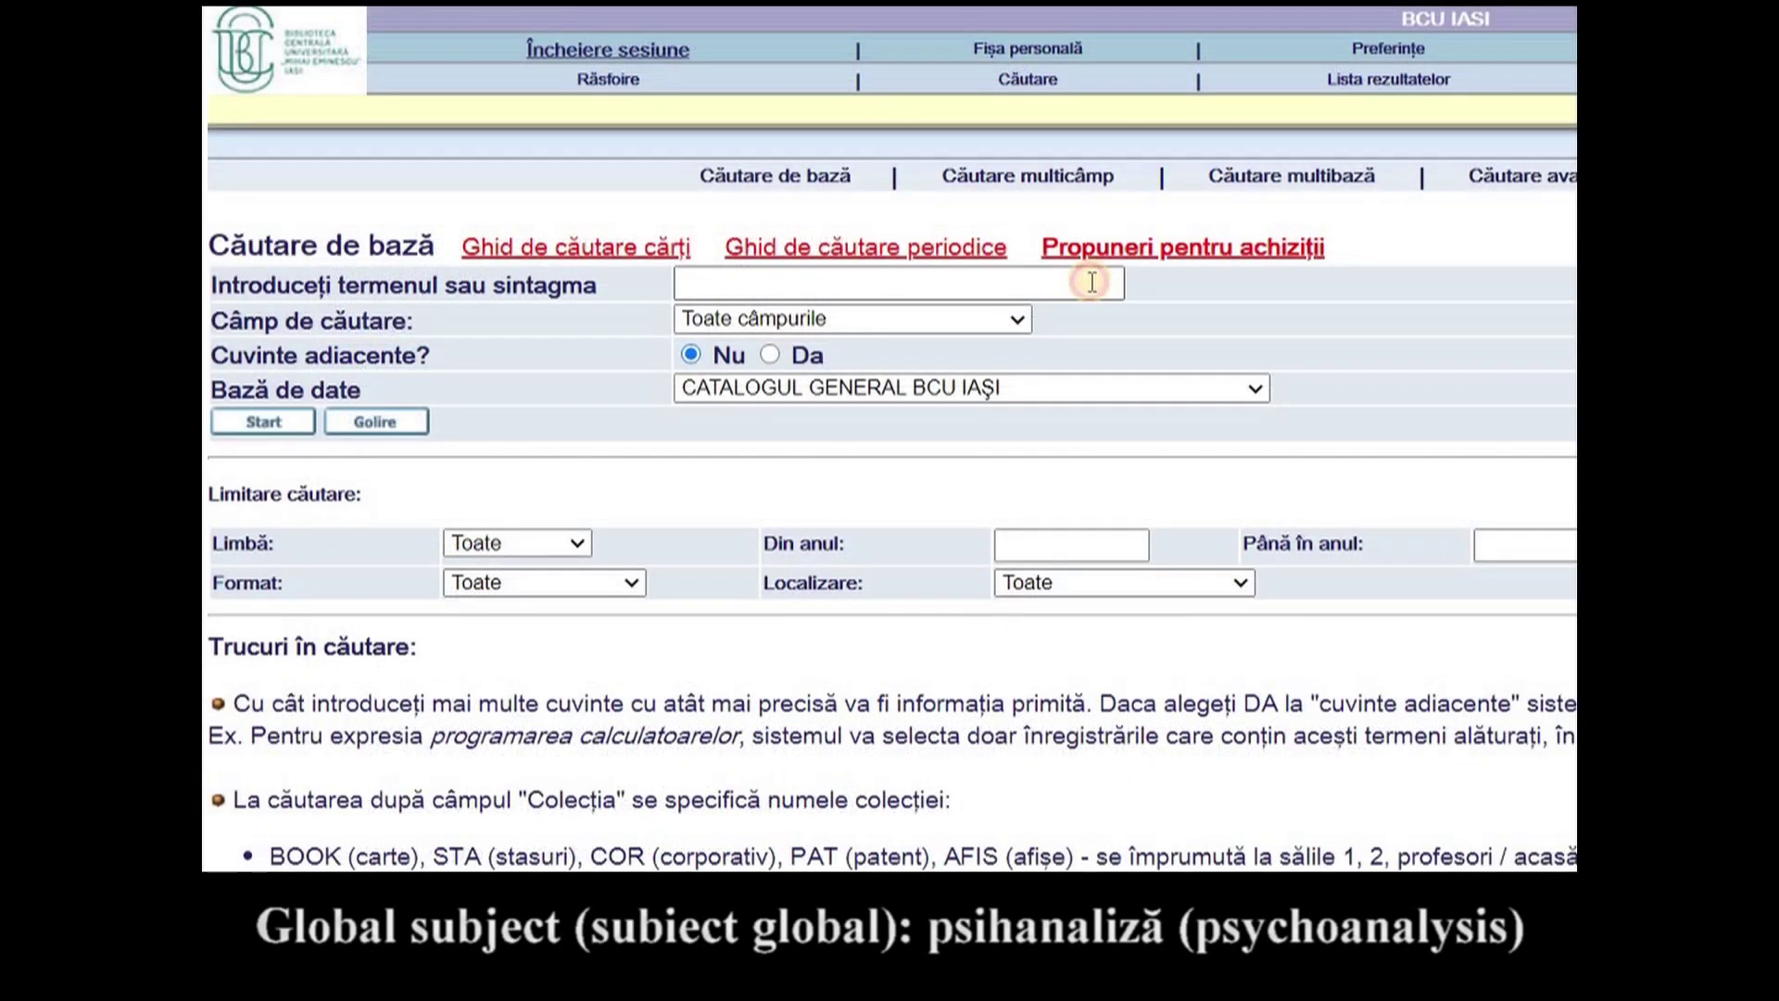
- Enter Psihanaliza as a Subiect global term, limited to the colecţii speciale catalog
{"action": "left_click", "coordinate": [1093, 285]}
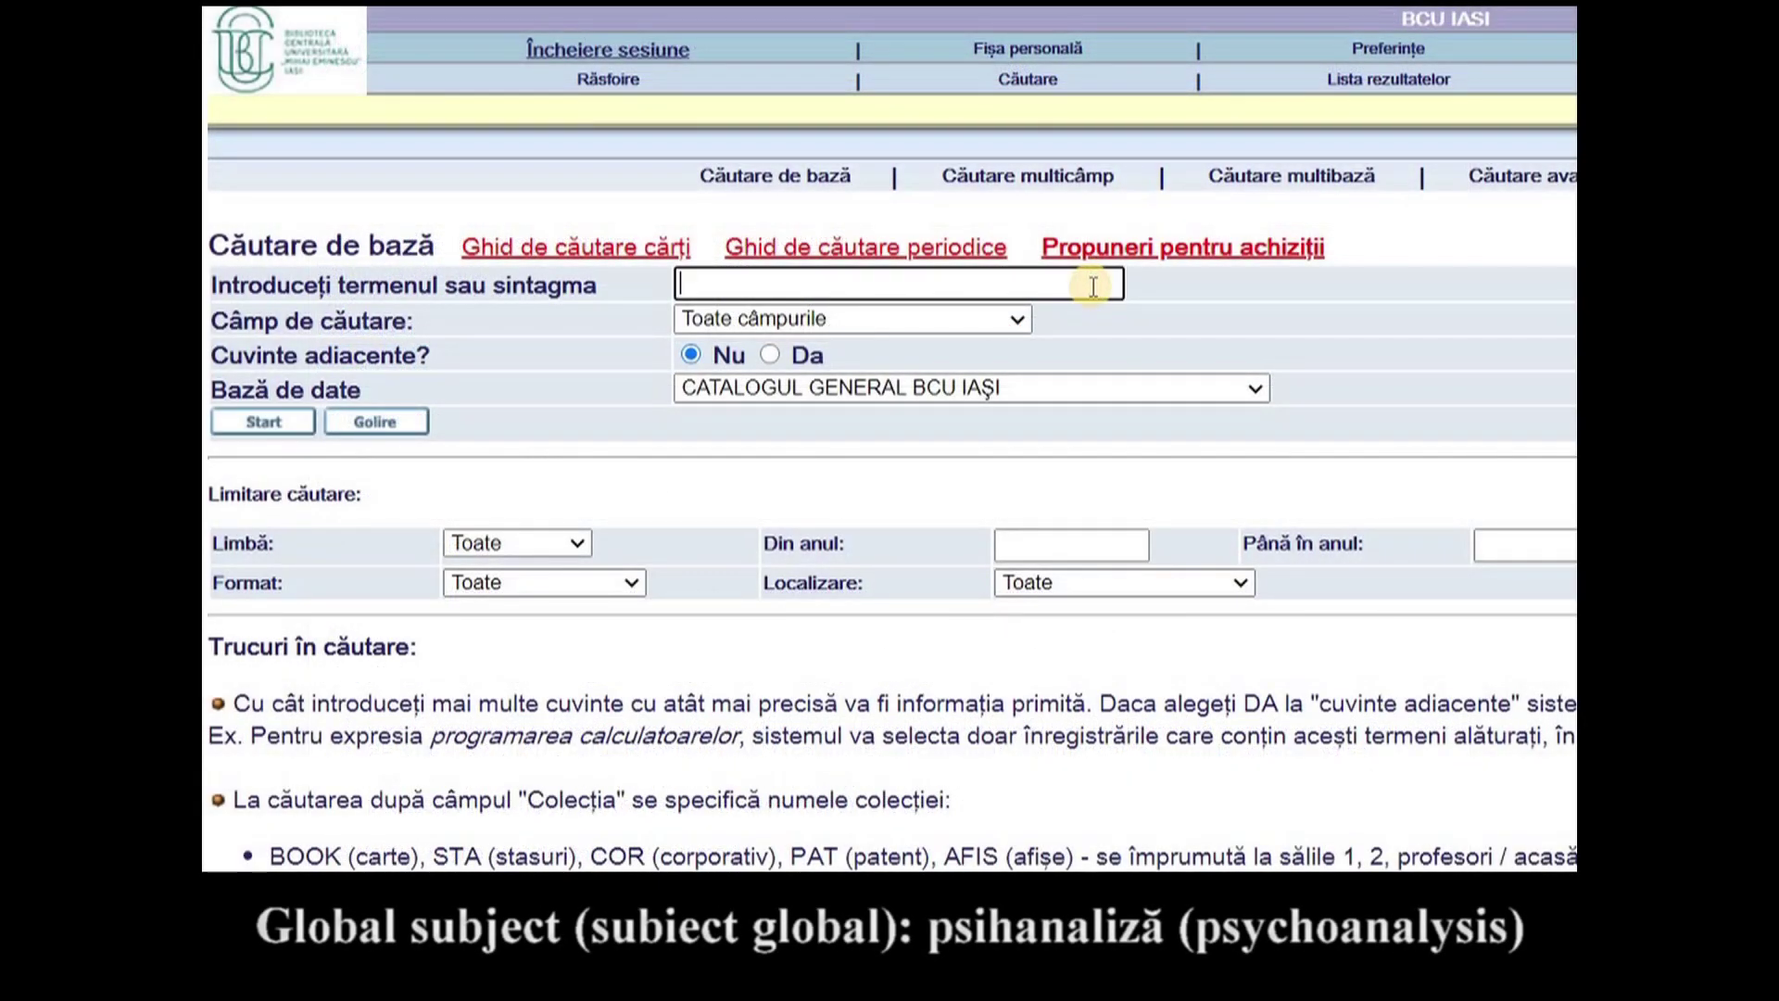
{"action": "type", "text": "P"}
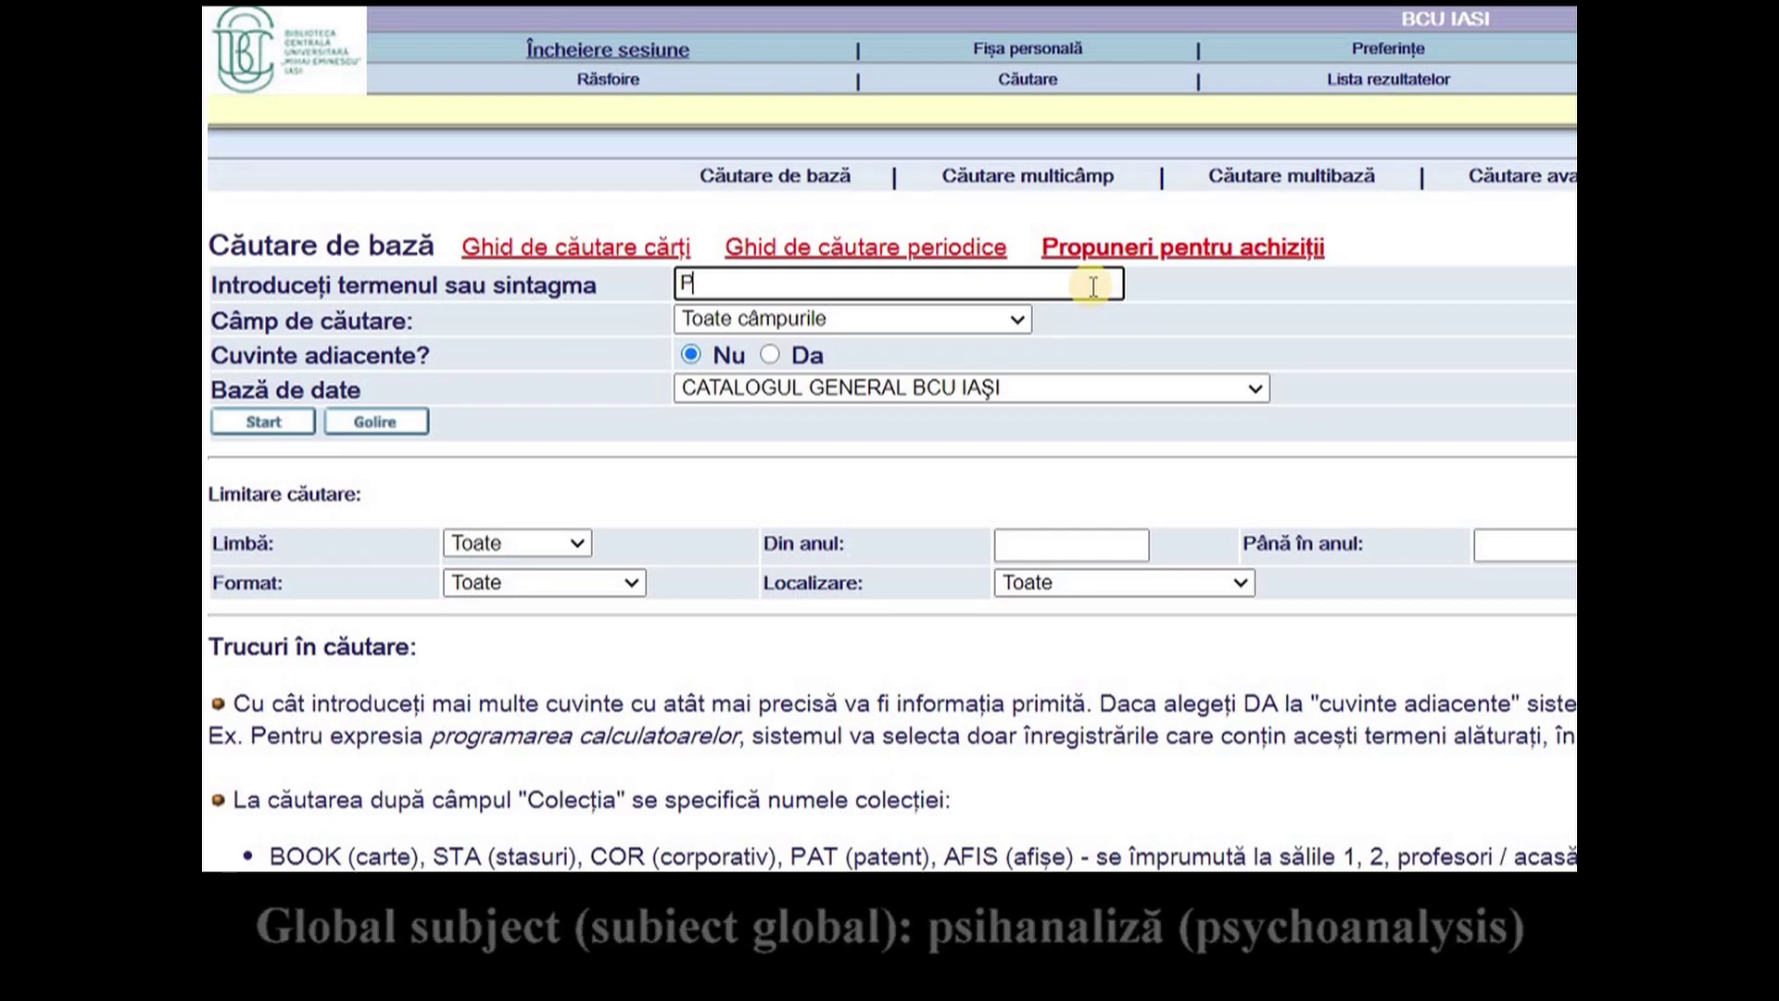
{"action": "type", "text": "sihanaliza"}
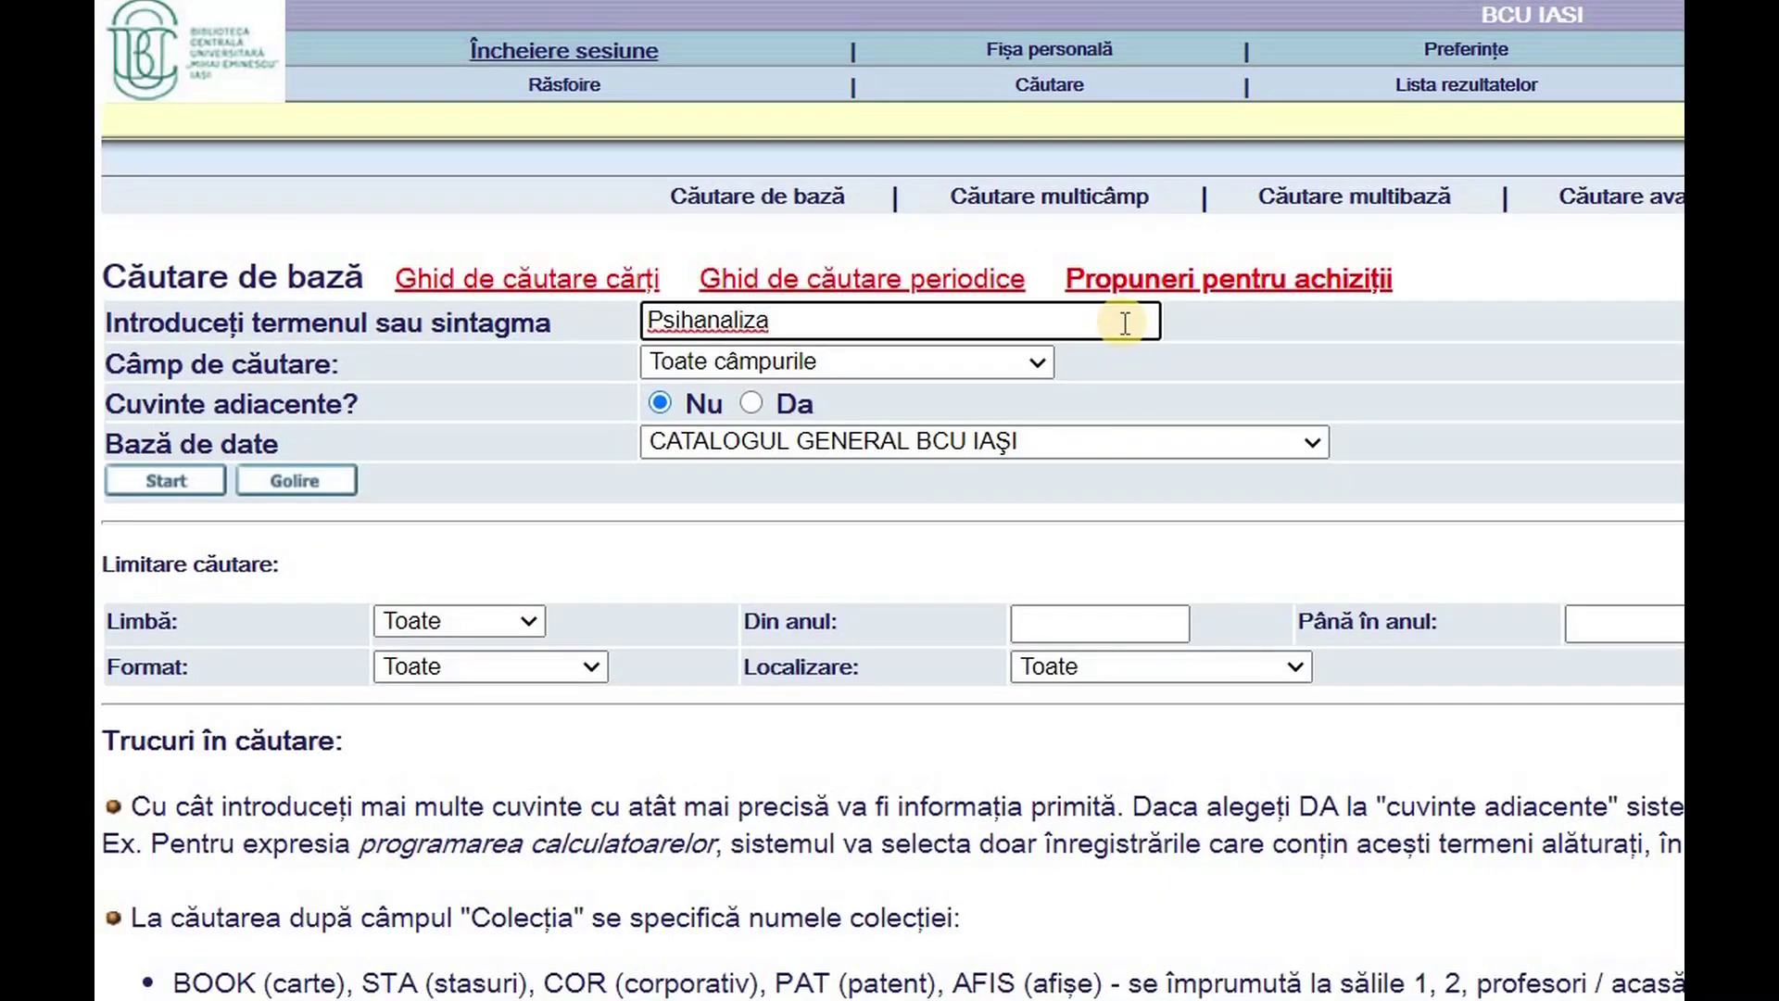
{"action": "left_click", "coordinate": [1043, 361]}
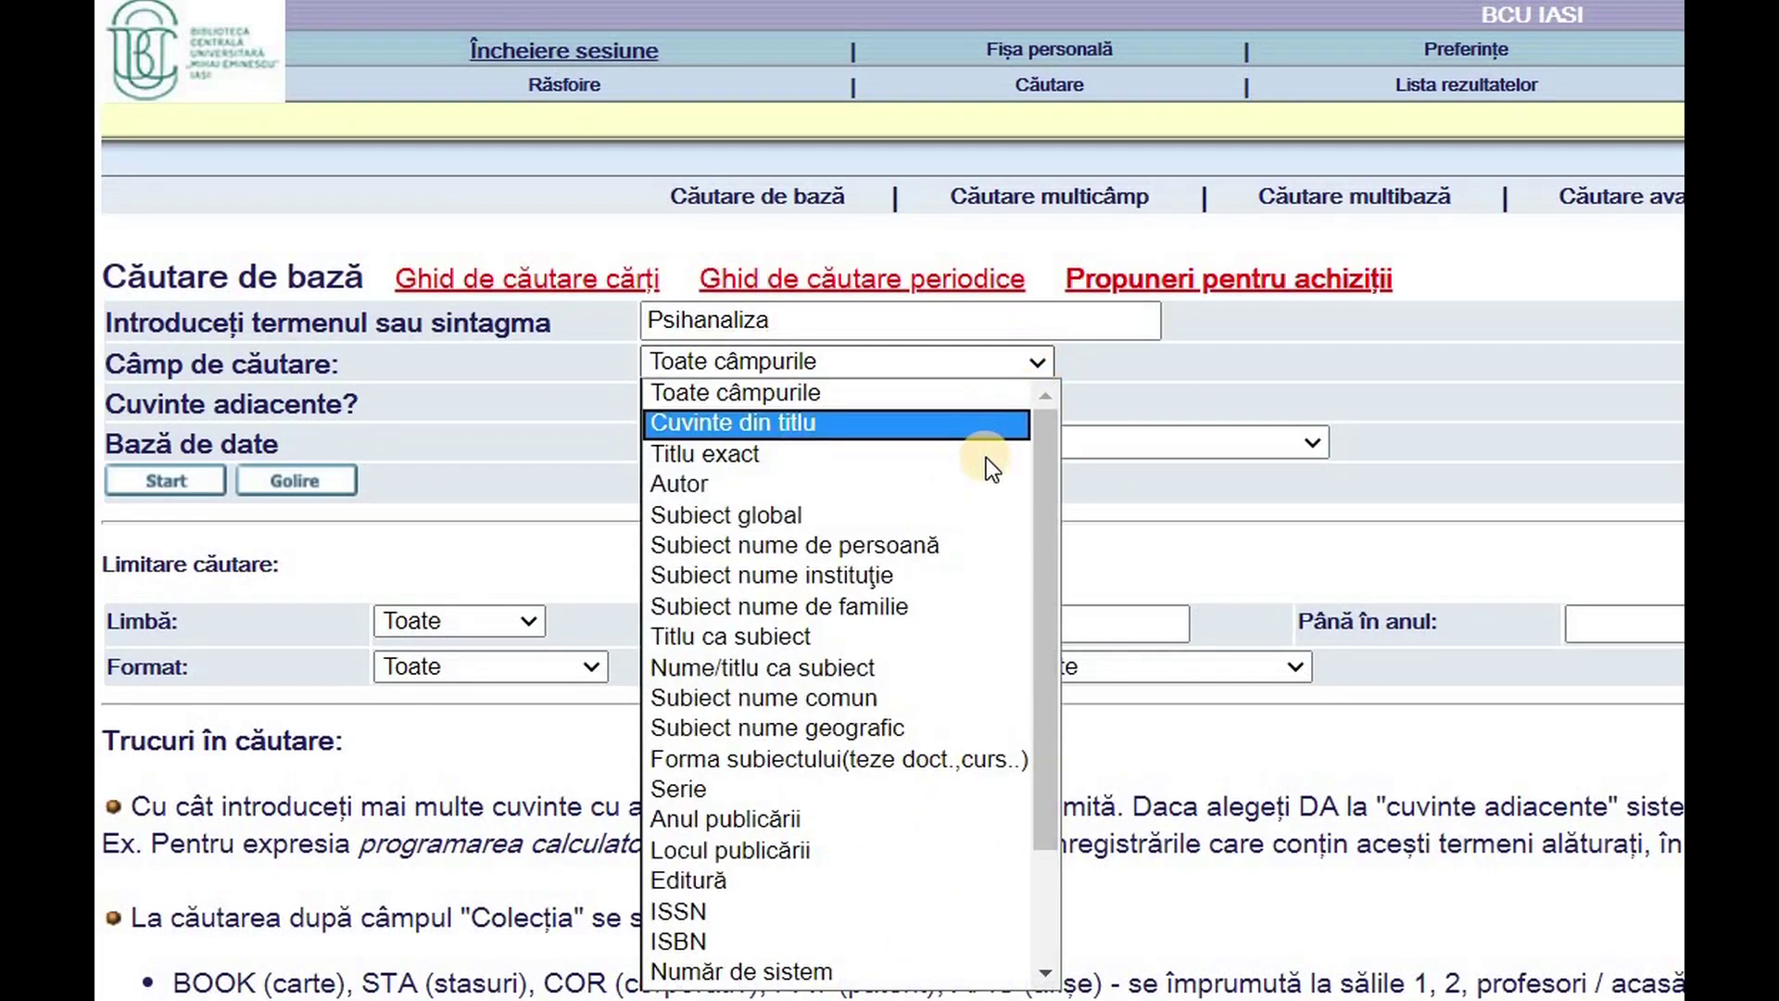
{"action": "left_click", "coordinate": [986, 517]}
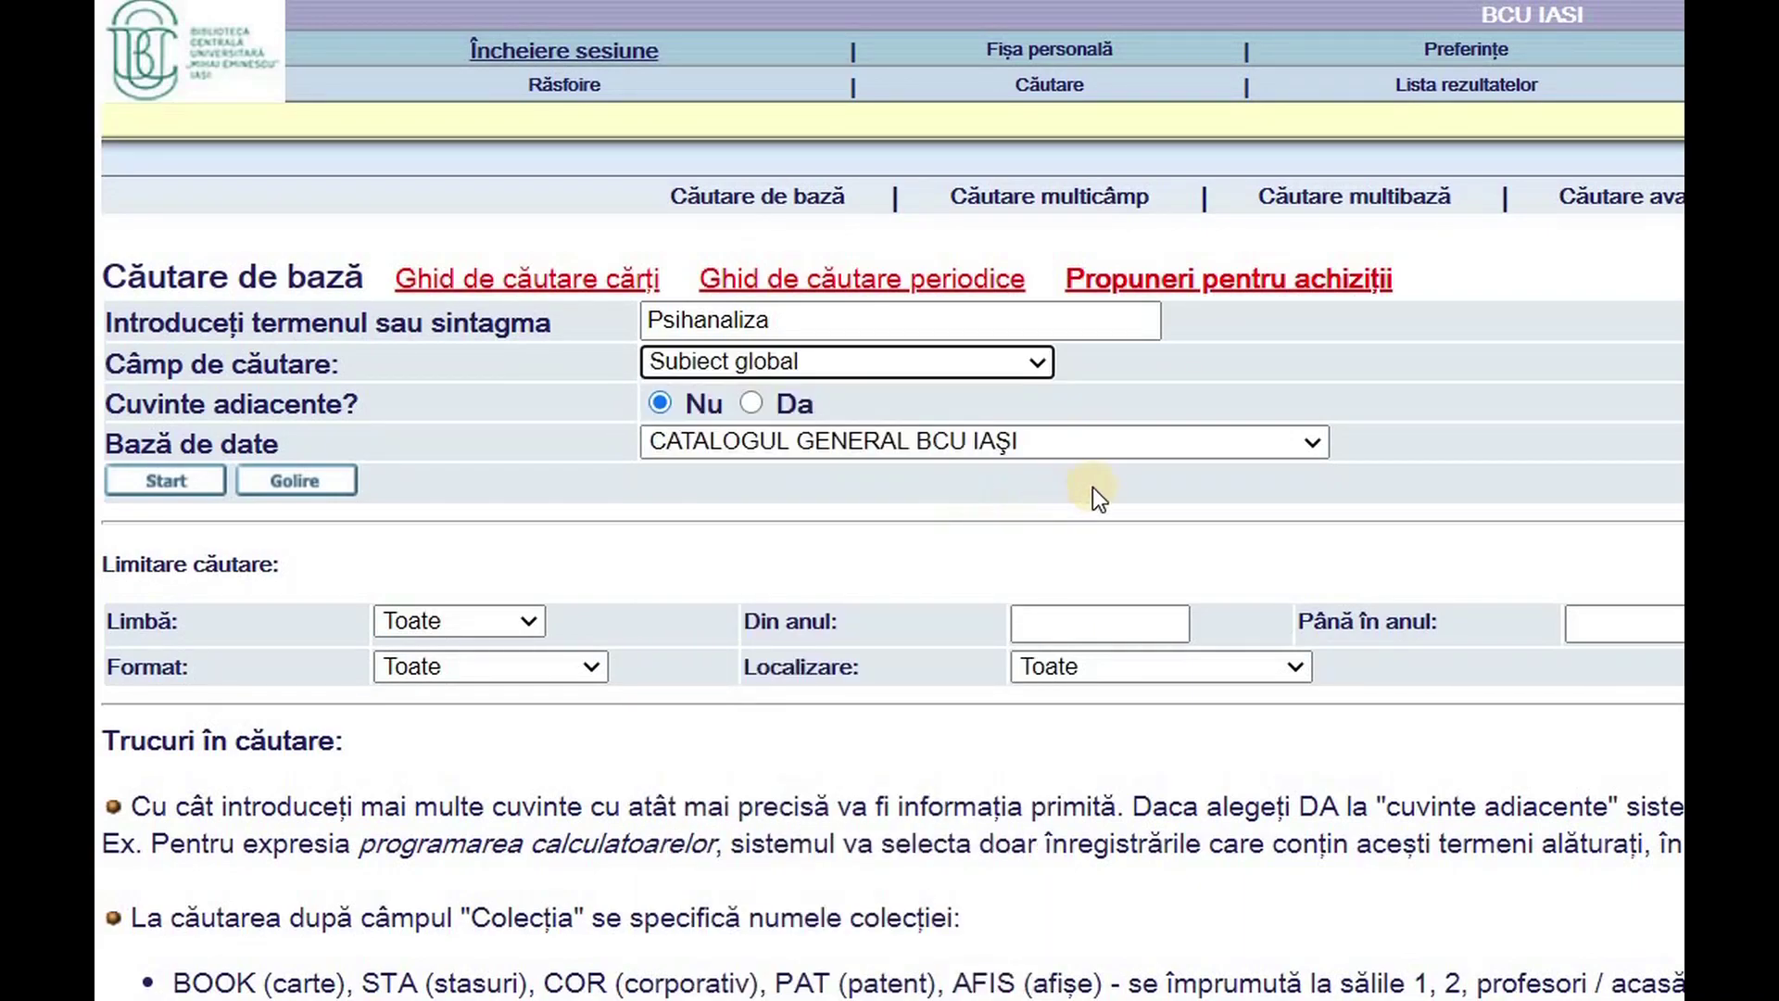
{"action": "left_click", "coordinate": [1314, 443]}
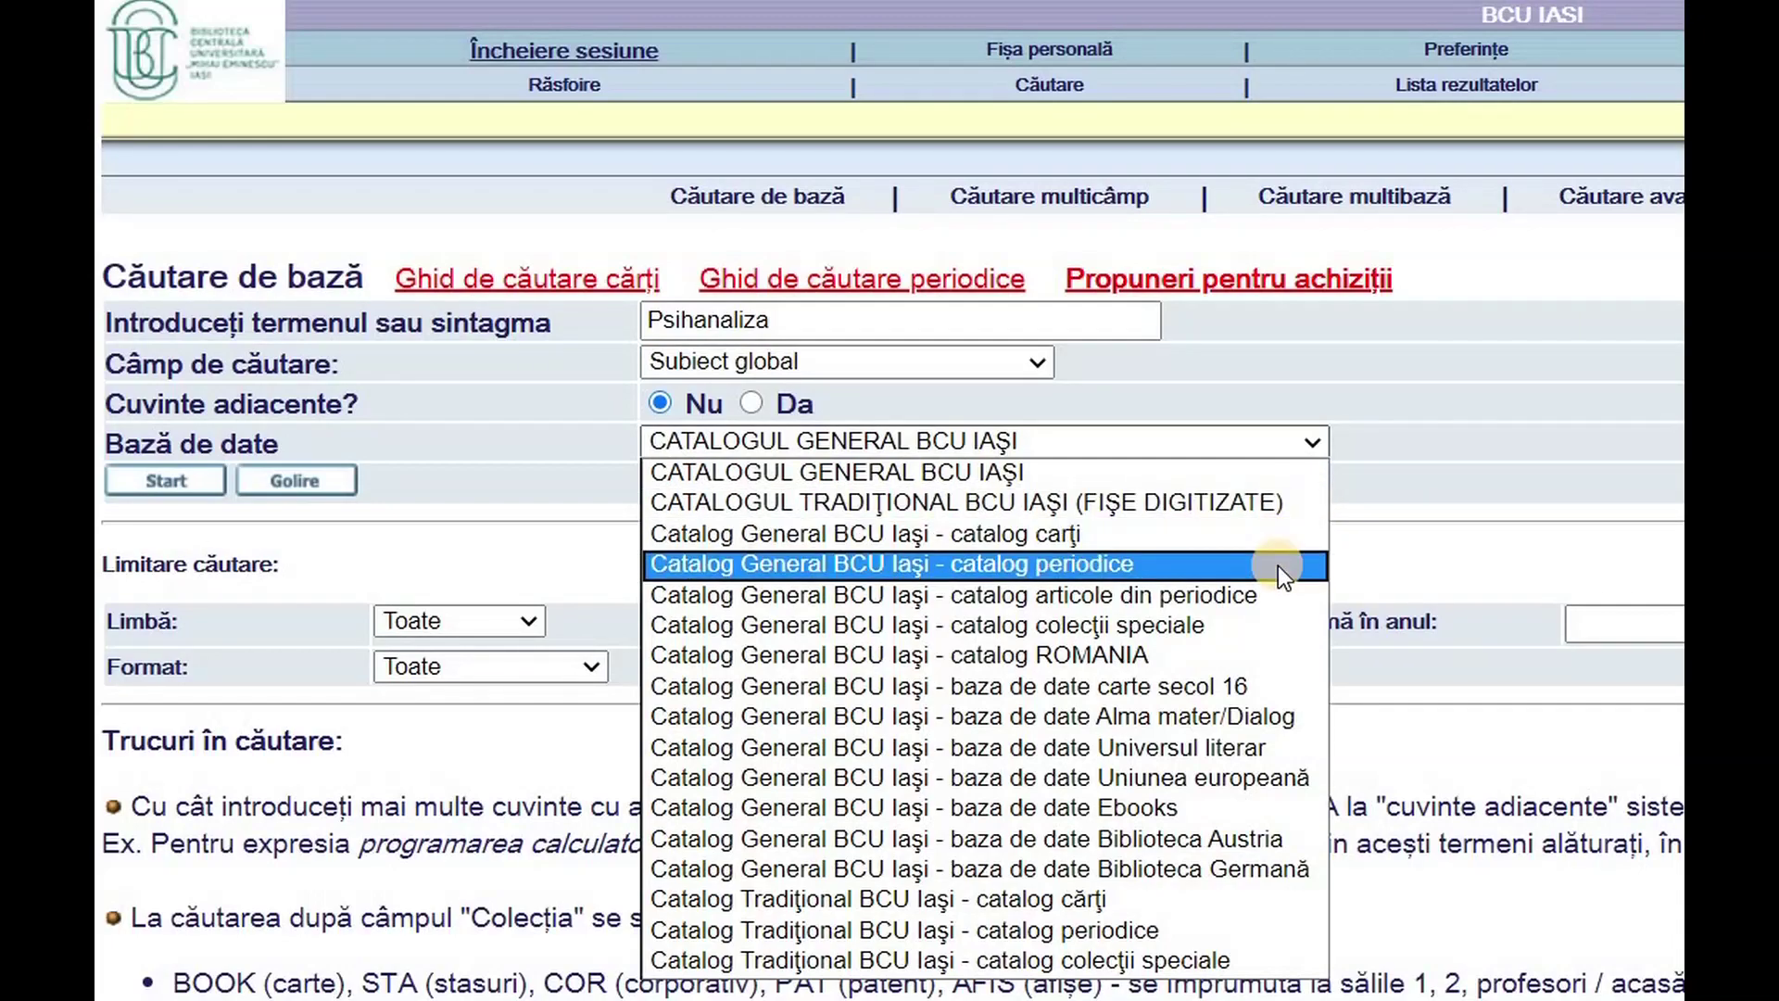
{"action": "left_click", "coordinate": [1282, 630]}
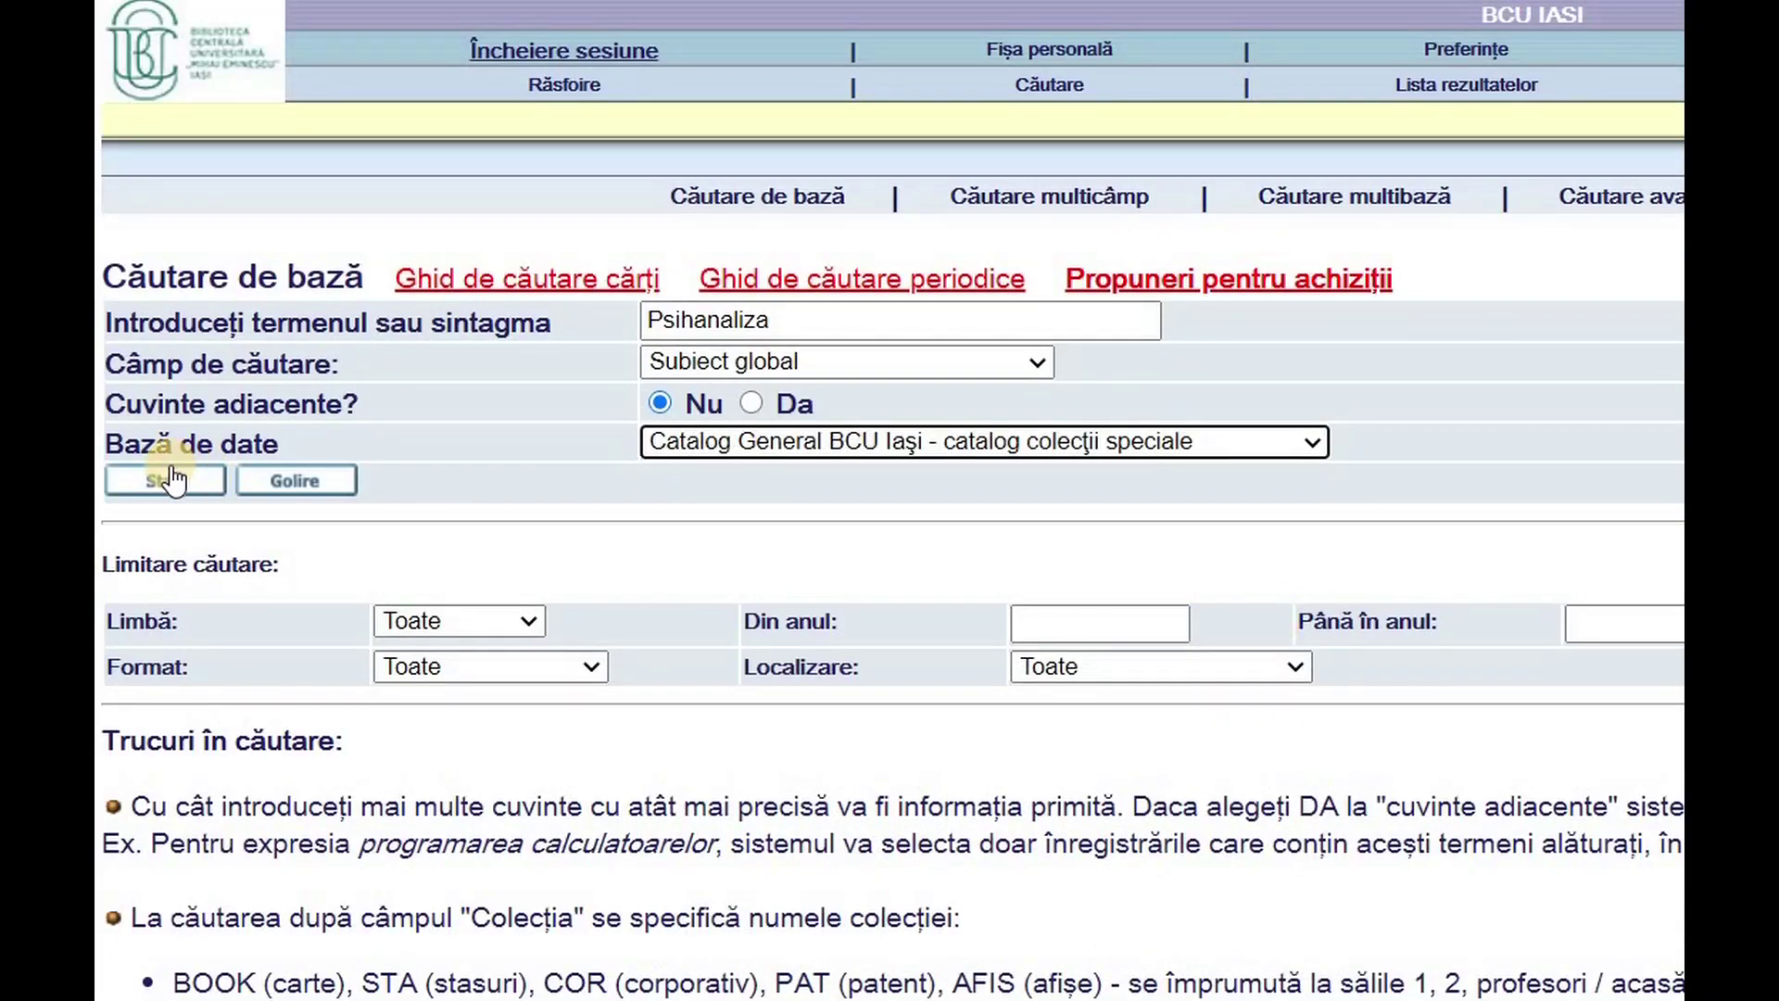
{"action": "left_click", "coordinate": [1279, 442]}
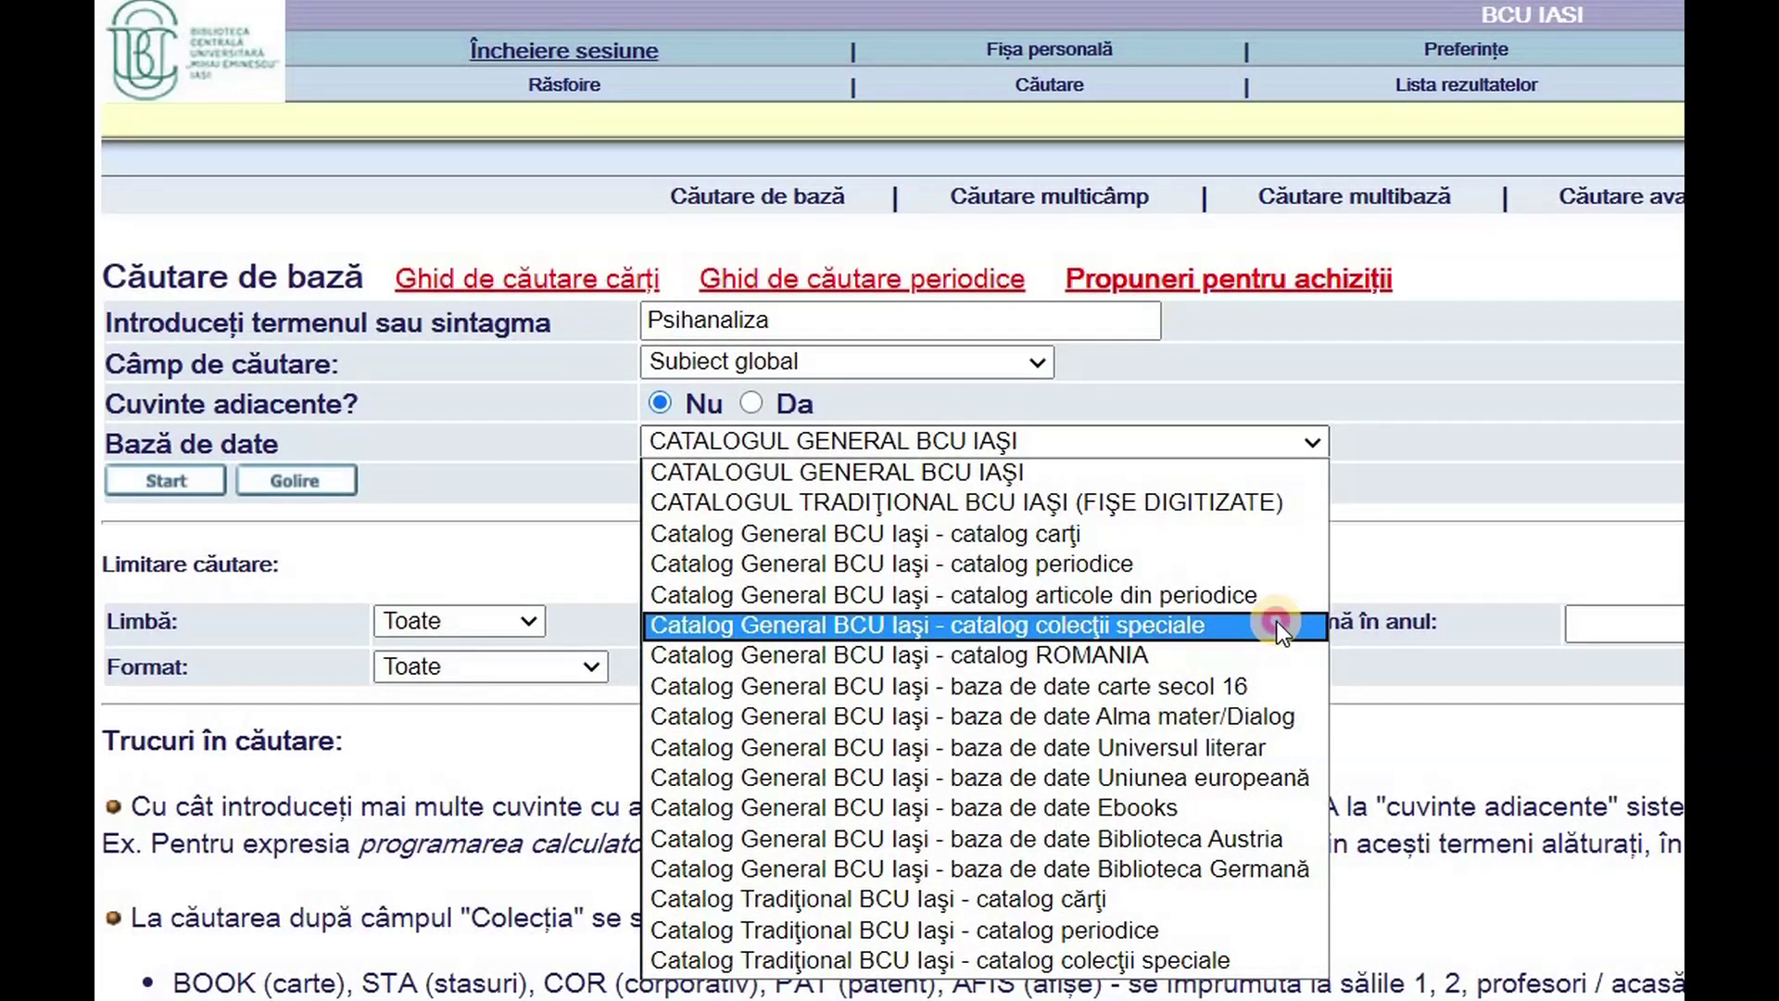
{"action": "left_click", "coordinate": [1282, 631]}
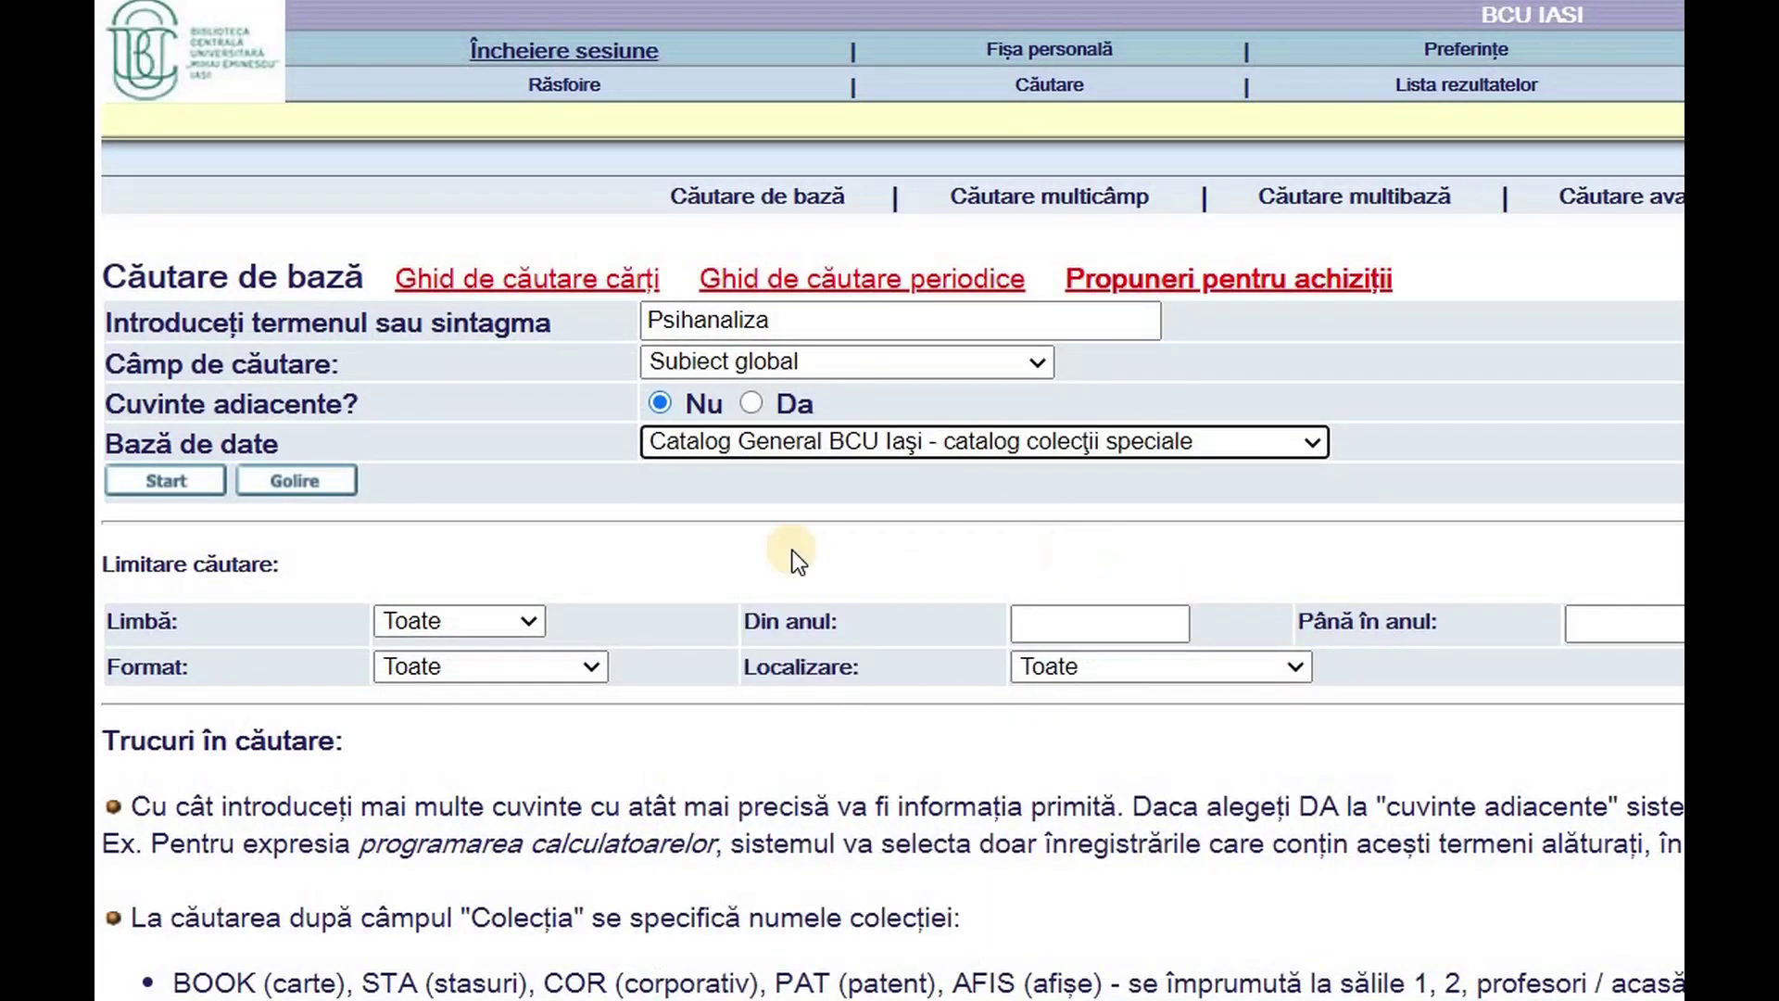
- Run the Psihanaliza subject search and preview record 40's contents PDF, then close it
{"action": "left_click", "coordinate": [173, 481]}
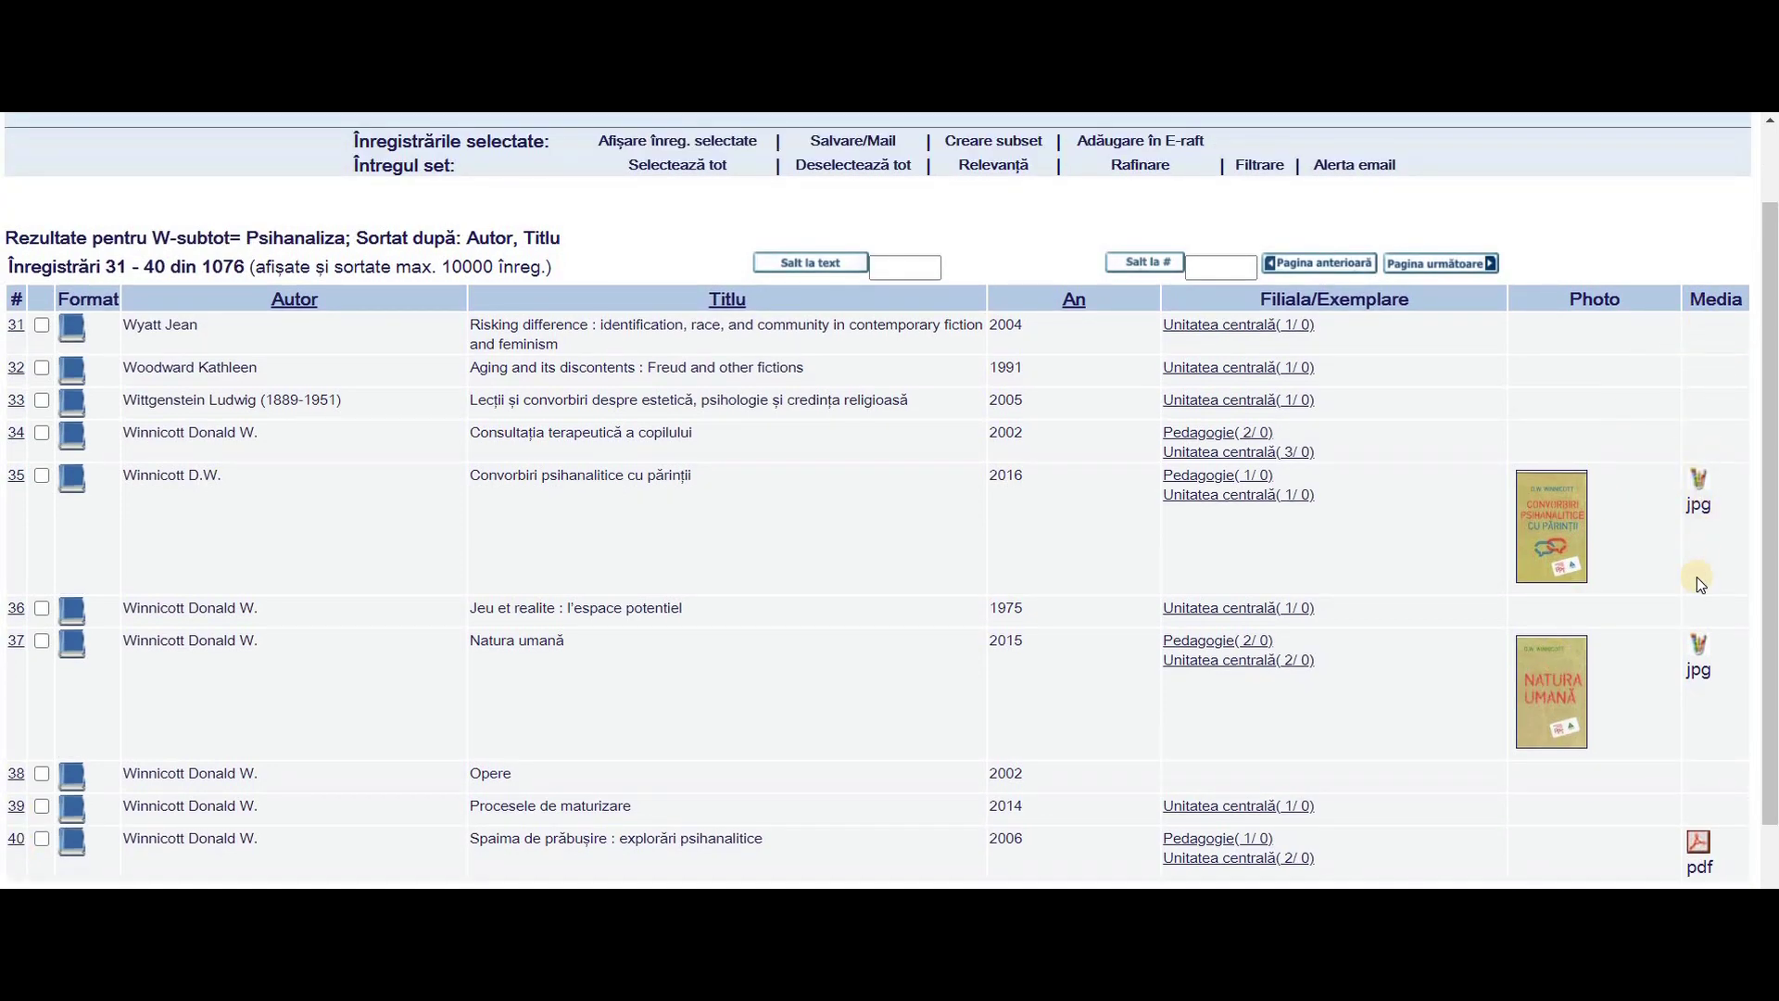
{"action": "left_click", "coordinate": [1701, 840]}
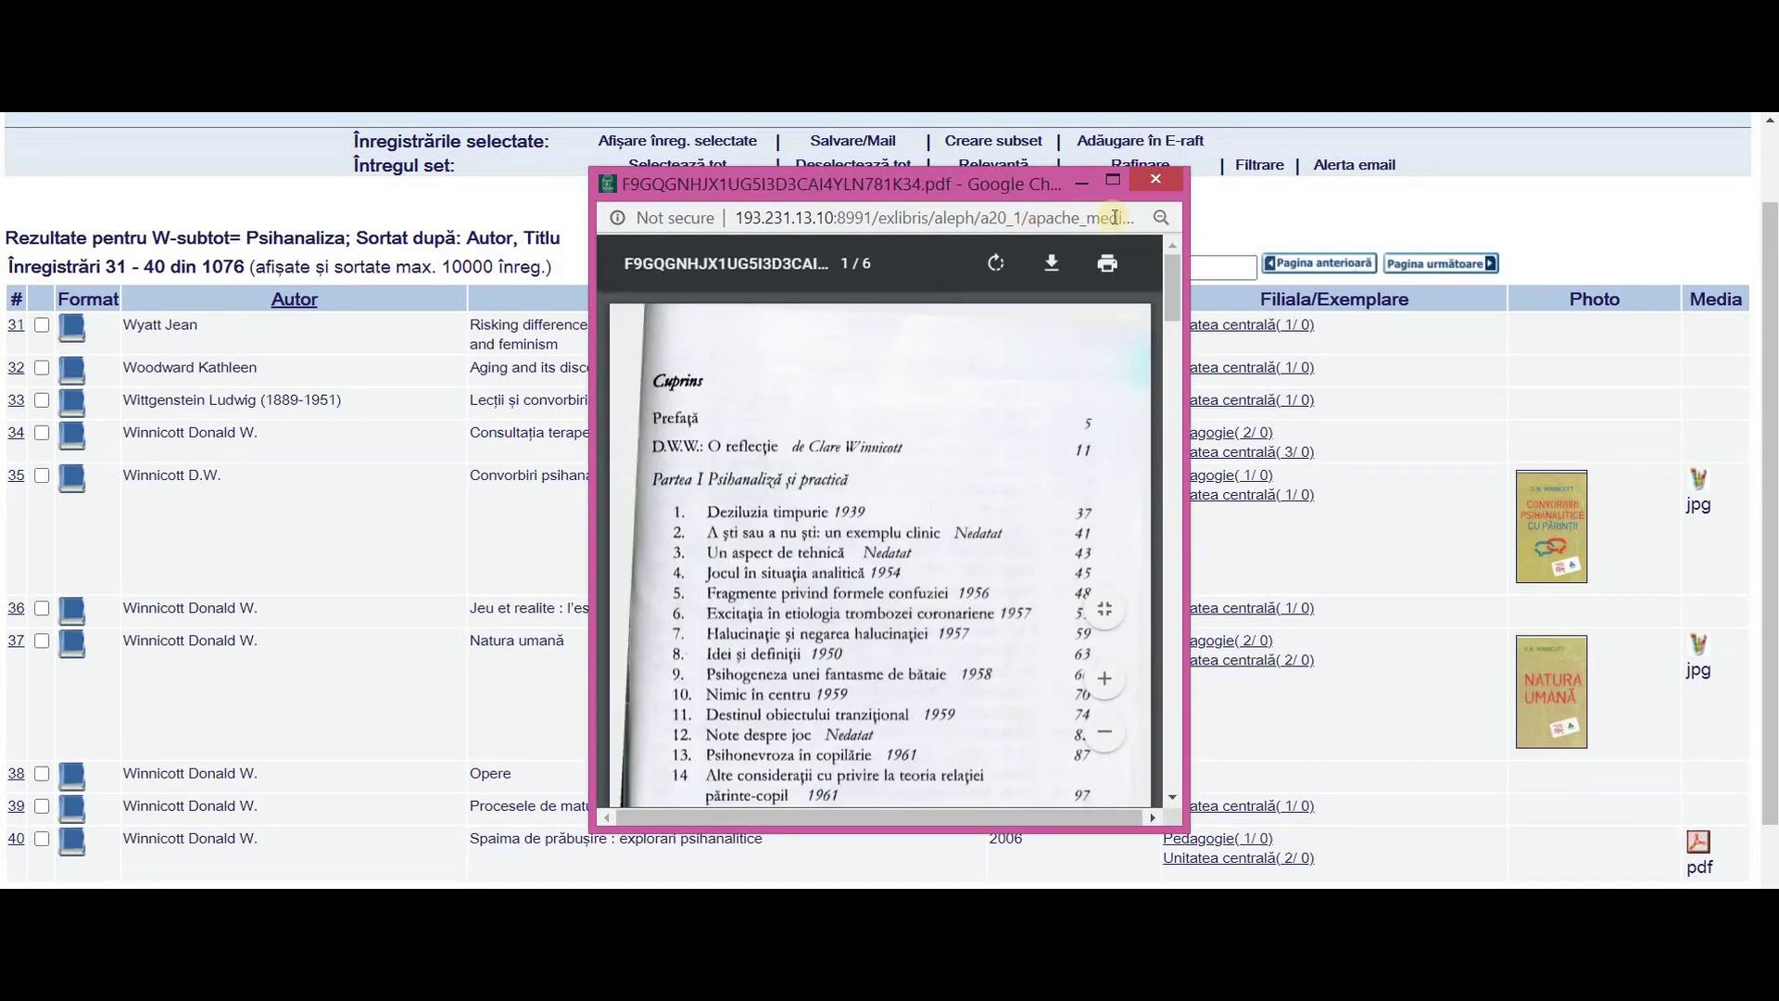
{"action": "left_click", "coordinate": [1153, 182]}
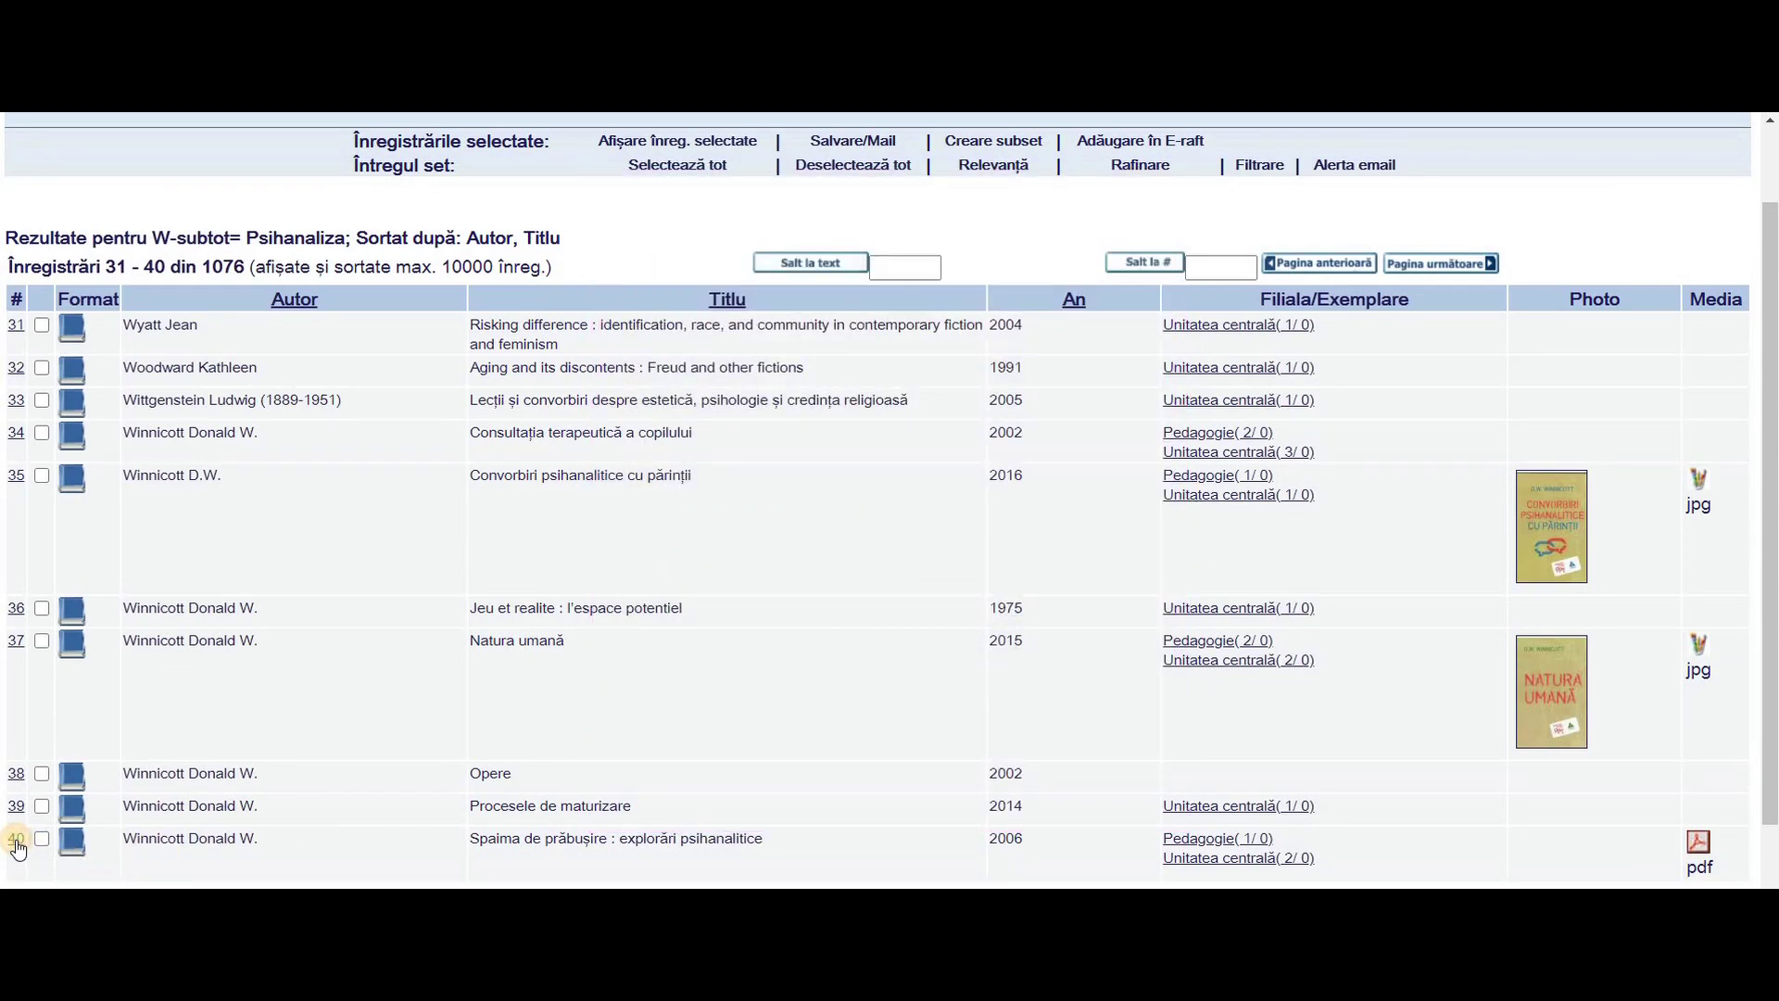
- Open record 40, Spaima de prăbușire, and list all its copies with availability
{"action": "left_click", "coordinate": [17, 841]}
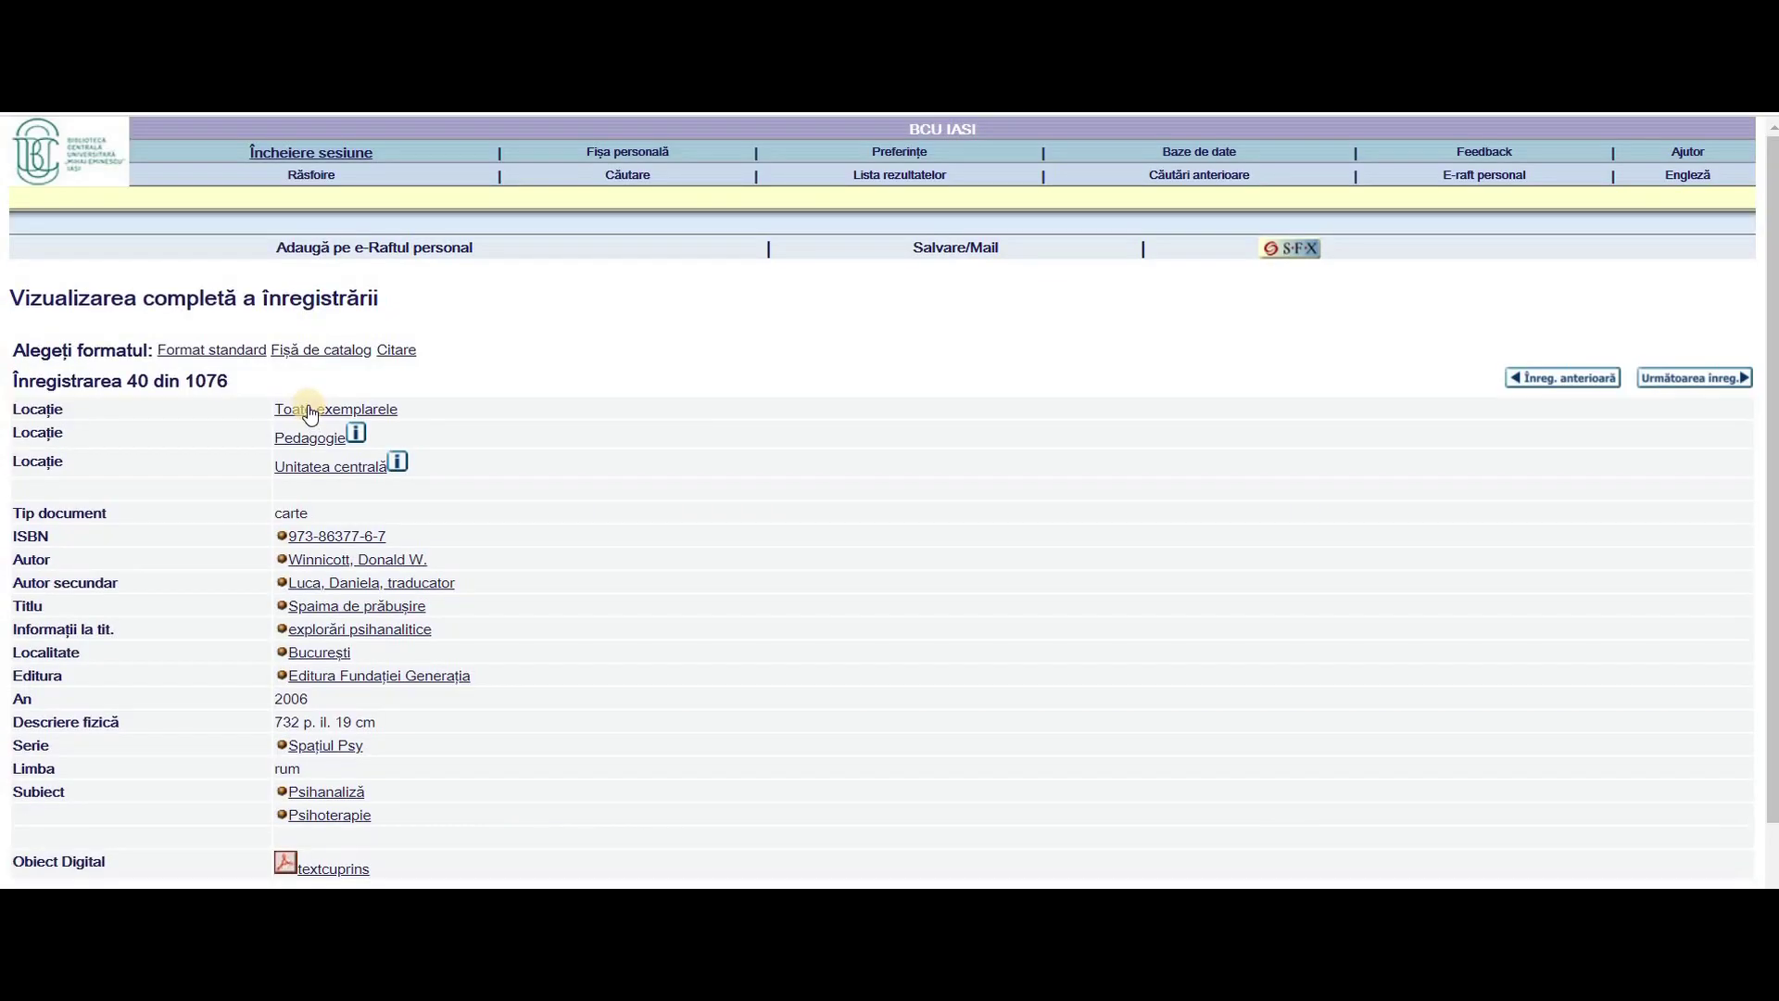
{"action": "left_click", "coordinate": [309, 409]}
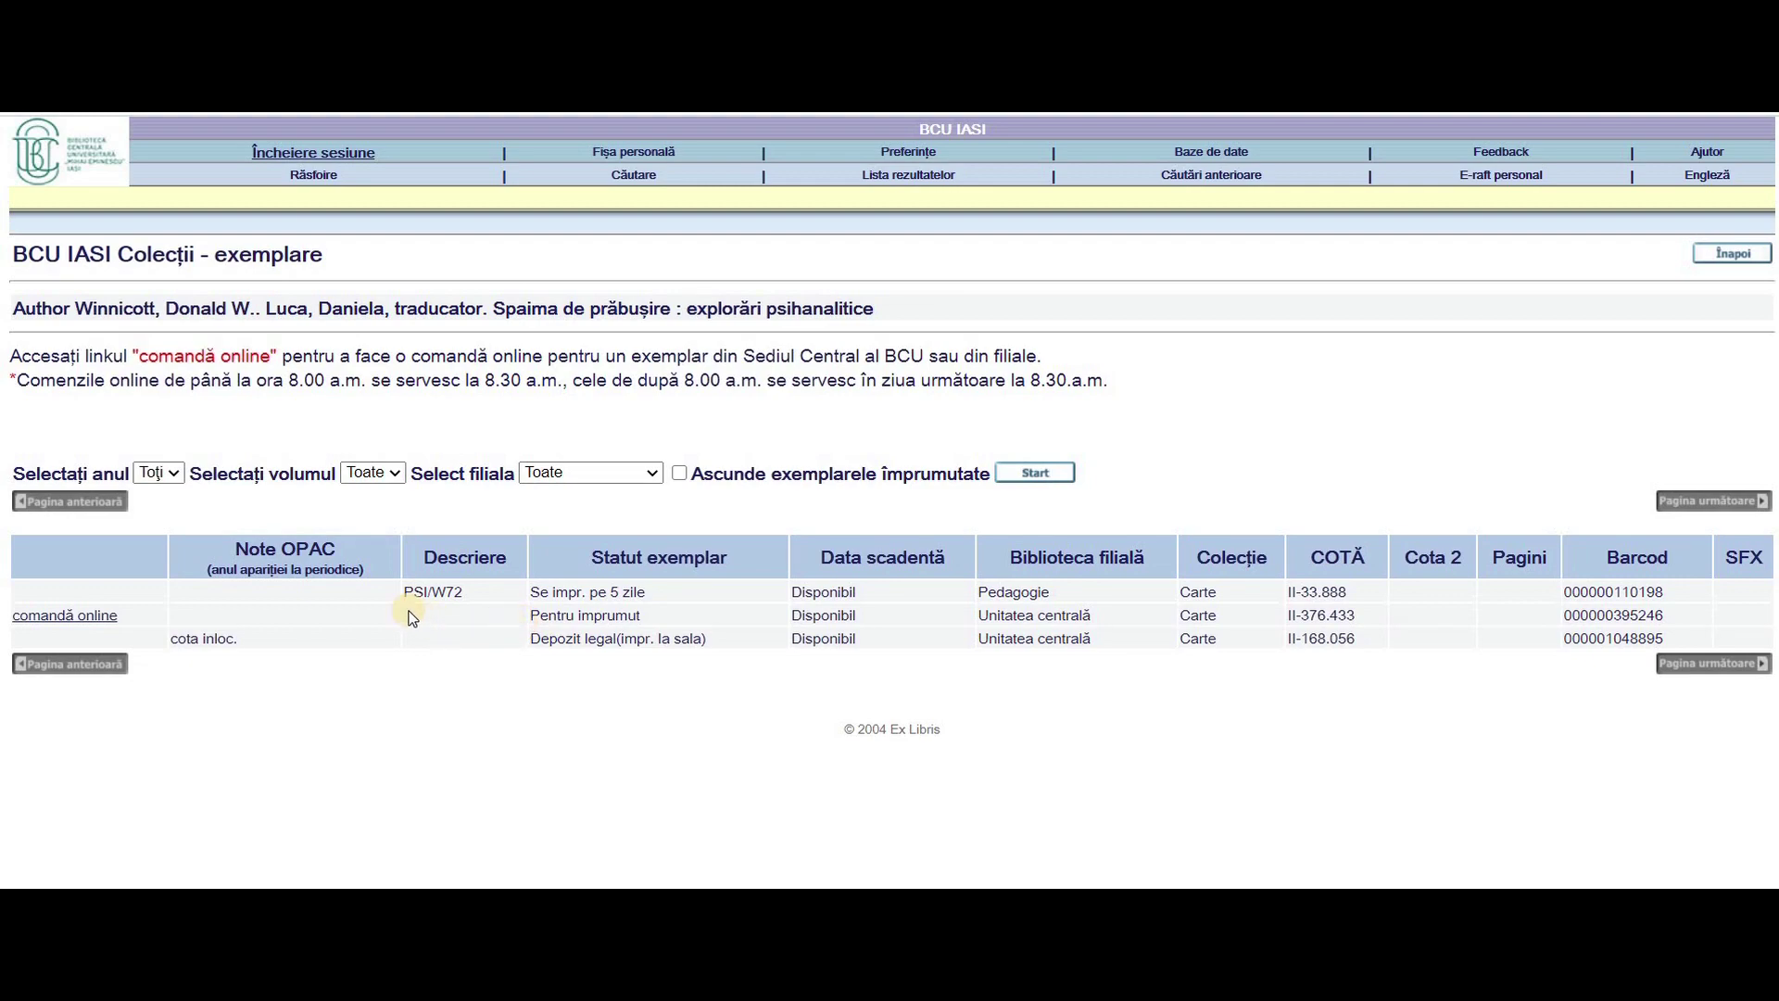
- Order the lending copy online with pickup at Unitatea centrală
{"action": "left_click", "coordinate": [89, 617]}
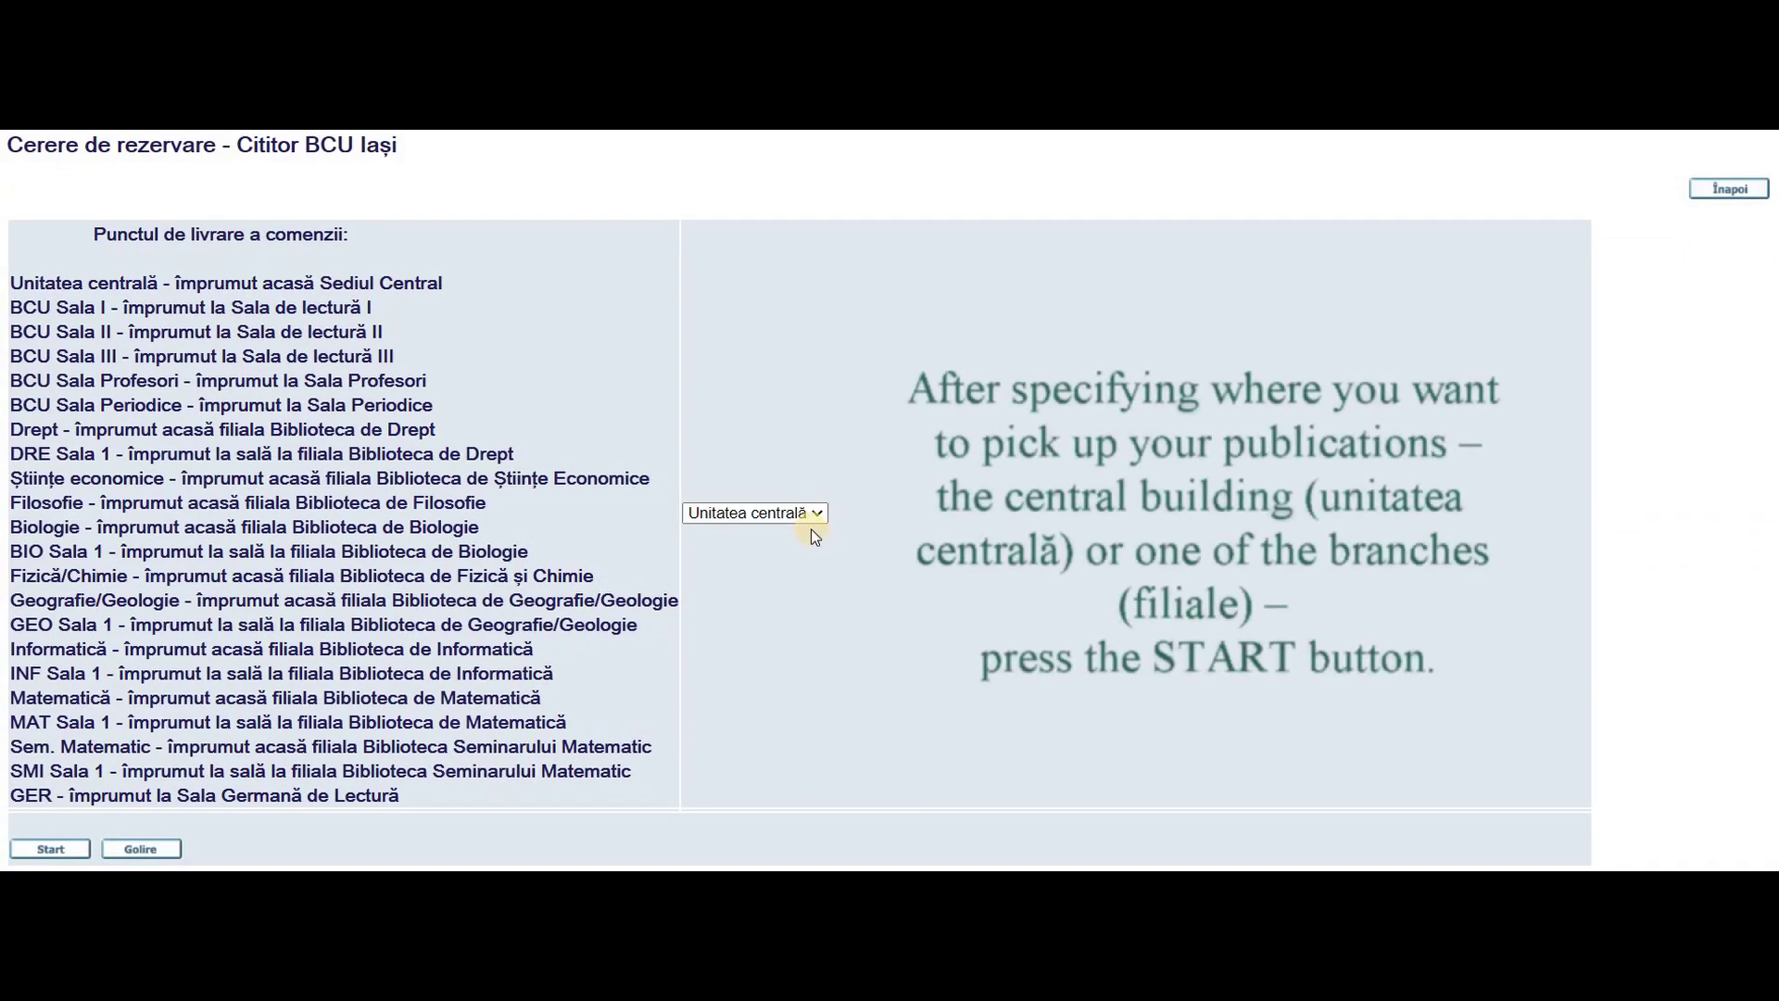
{"action": "left_click", "coordinate": [819, 515]}
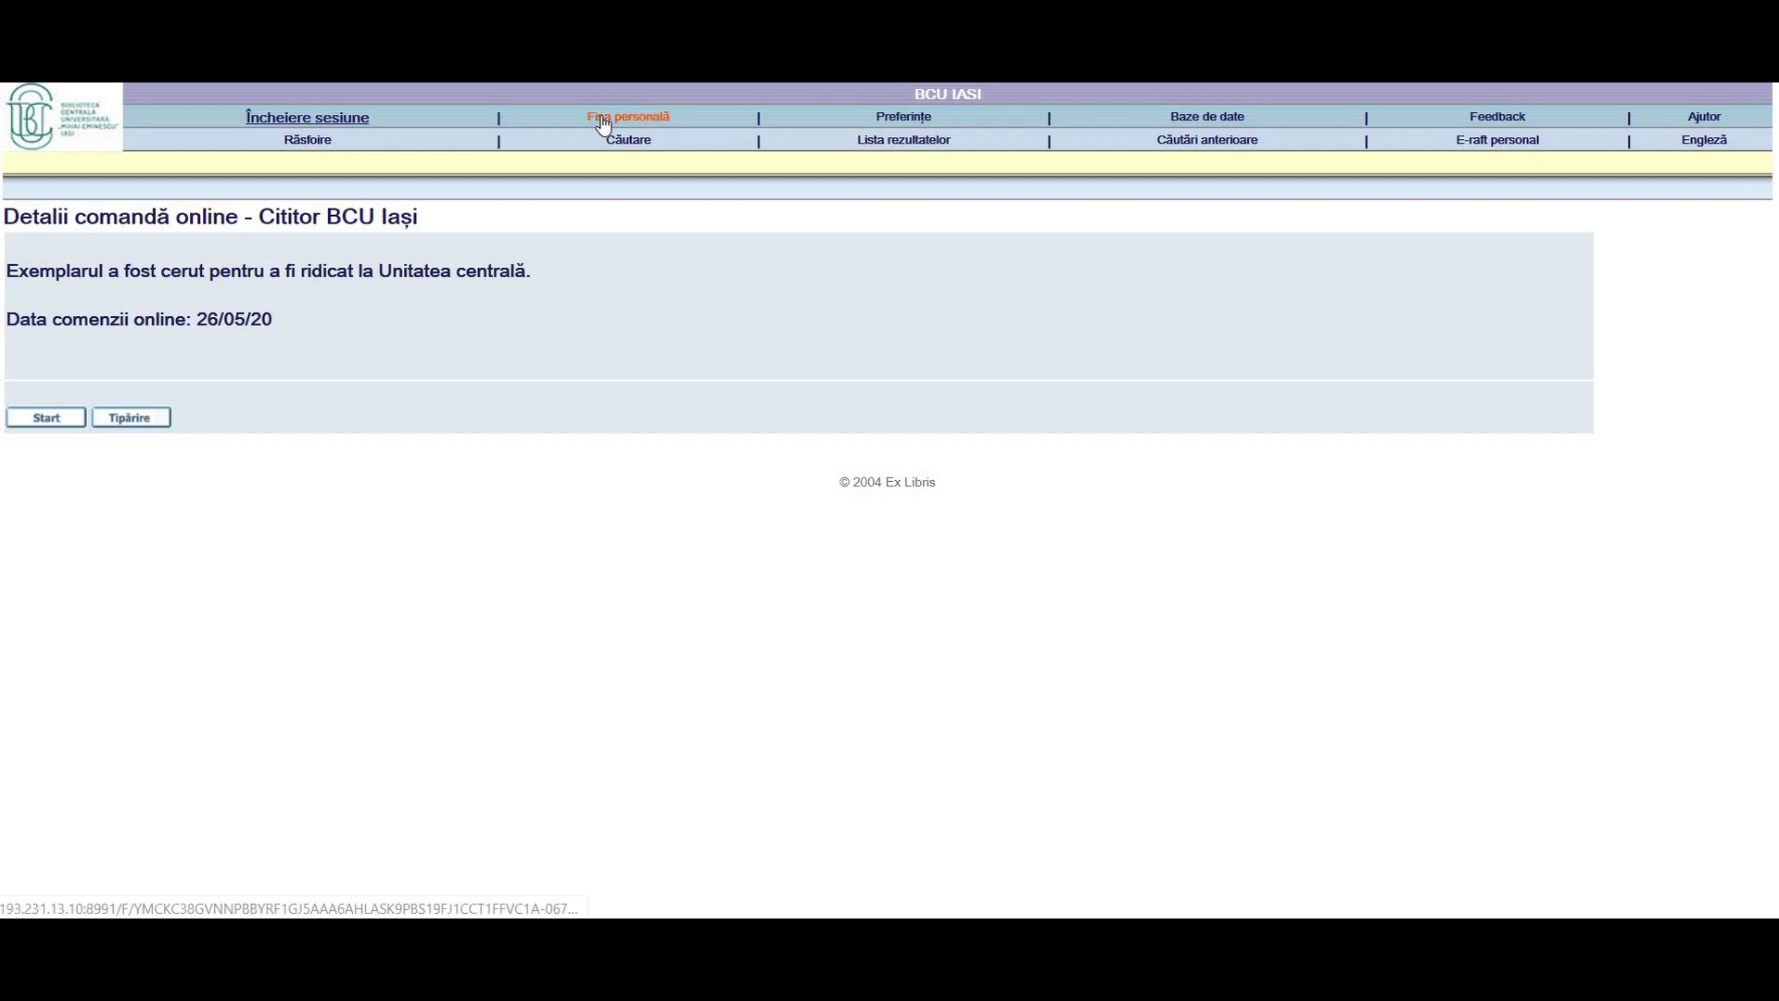
- Check the online orders in Fișa personală, then end the catalog session
{"action": "left_click", "coordinate": [603, 119]}
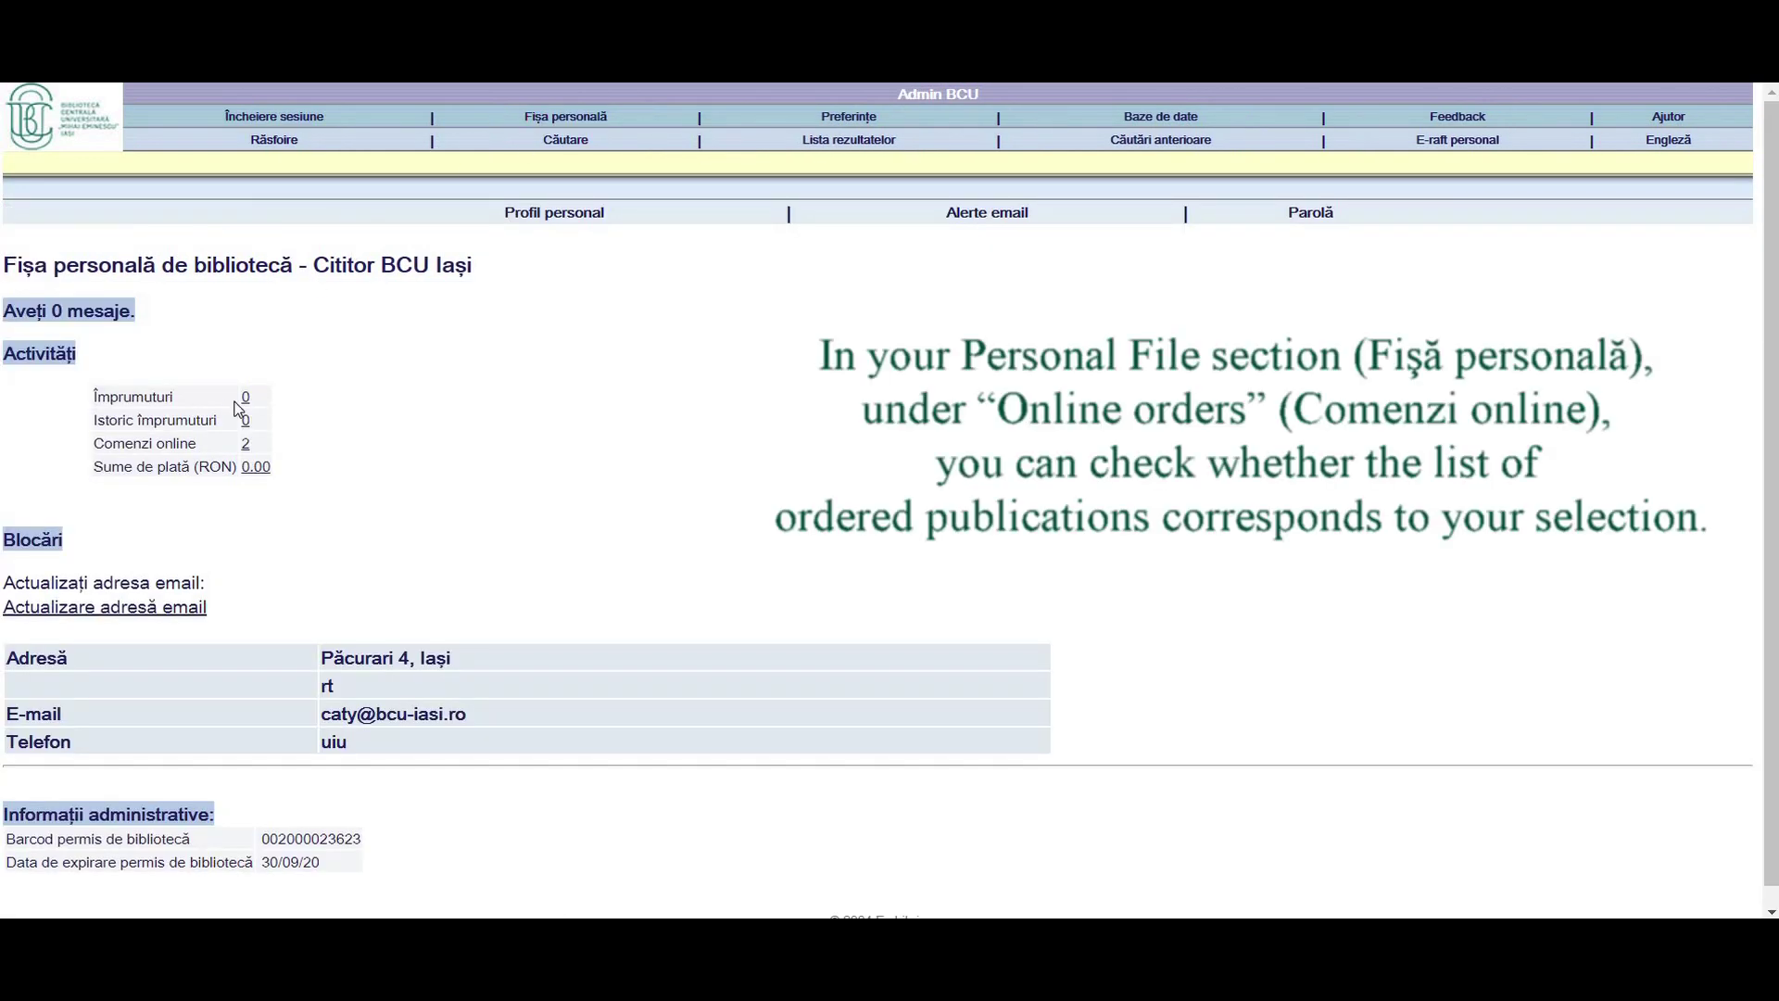
{"action": "scroll", "coordinate": [248, 436], "scroll_direction": "down", "scroll_amount": 1}
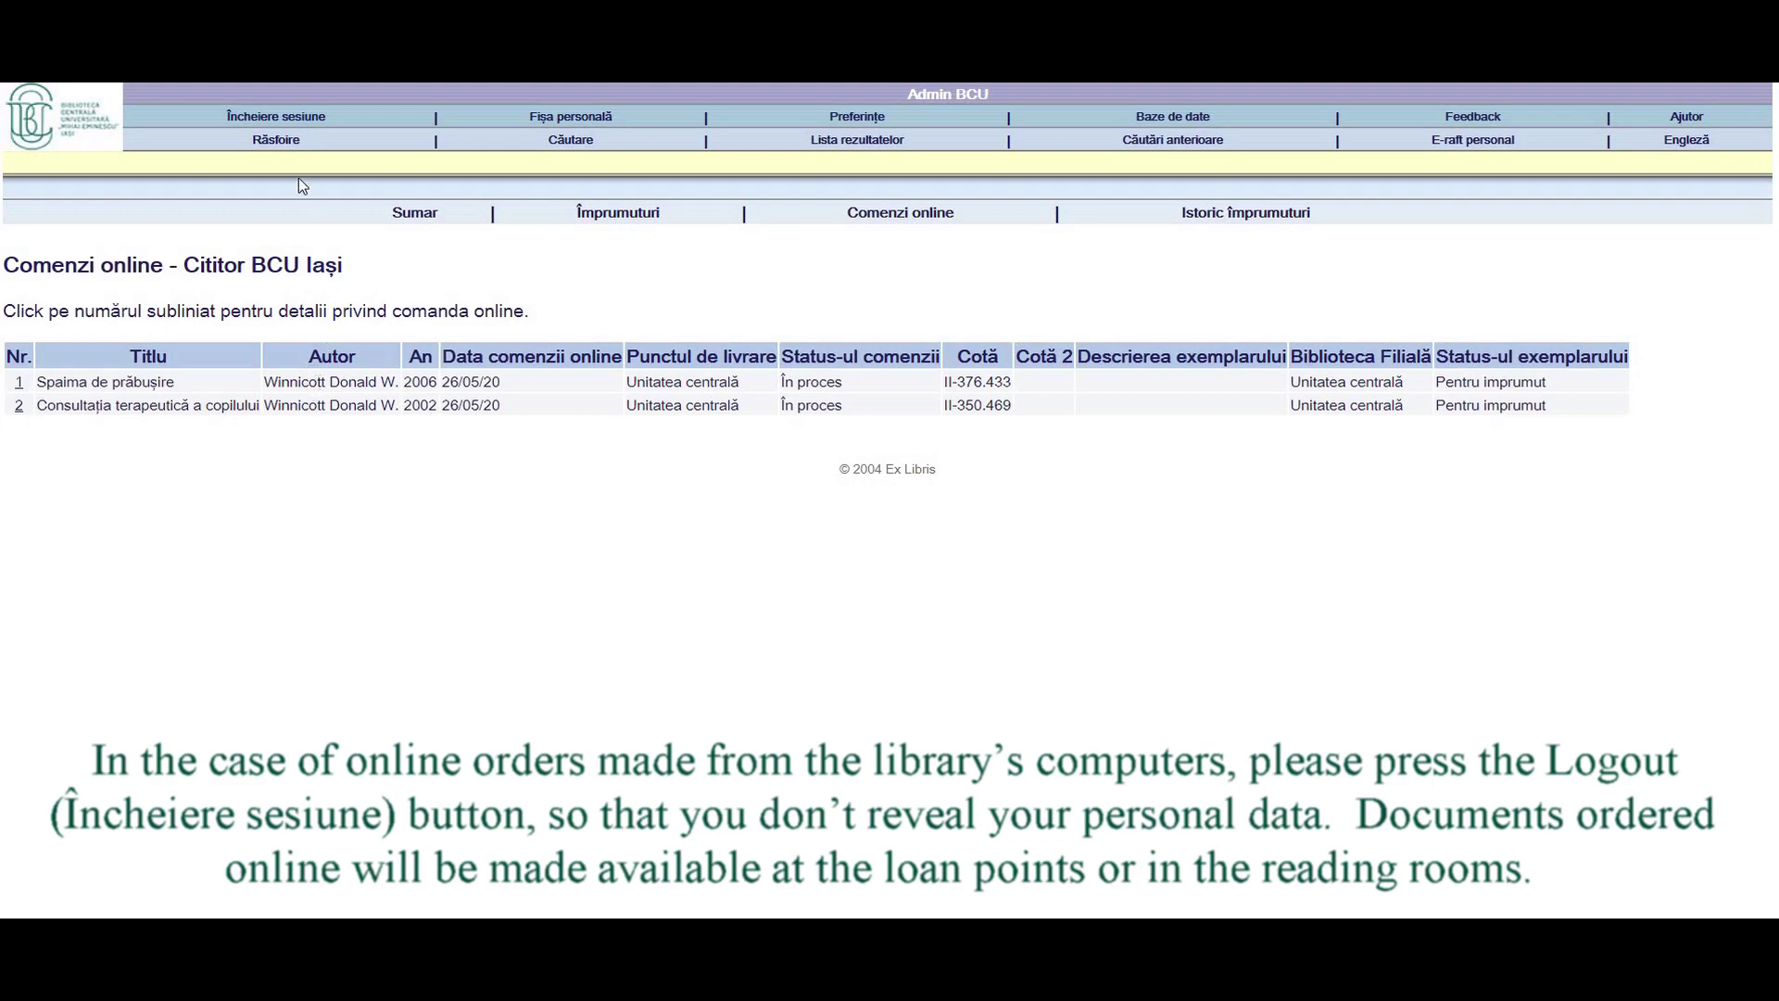
{"action": "left_click", "coordinate": [297, 124]}
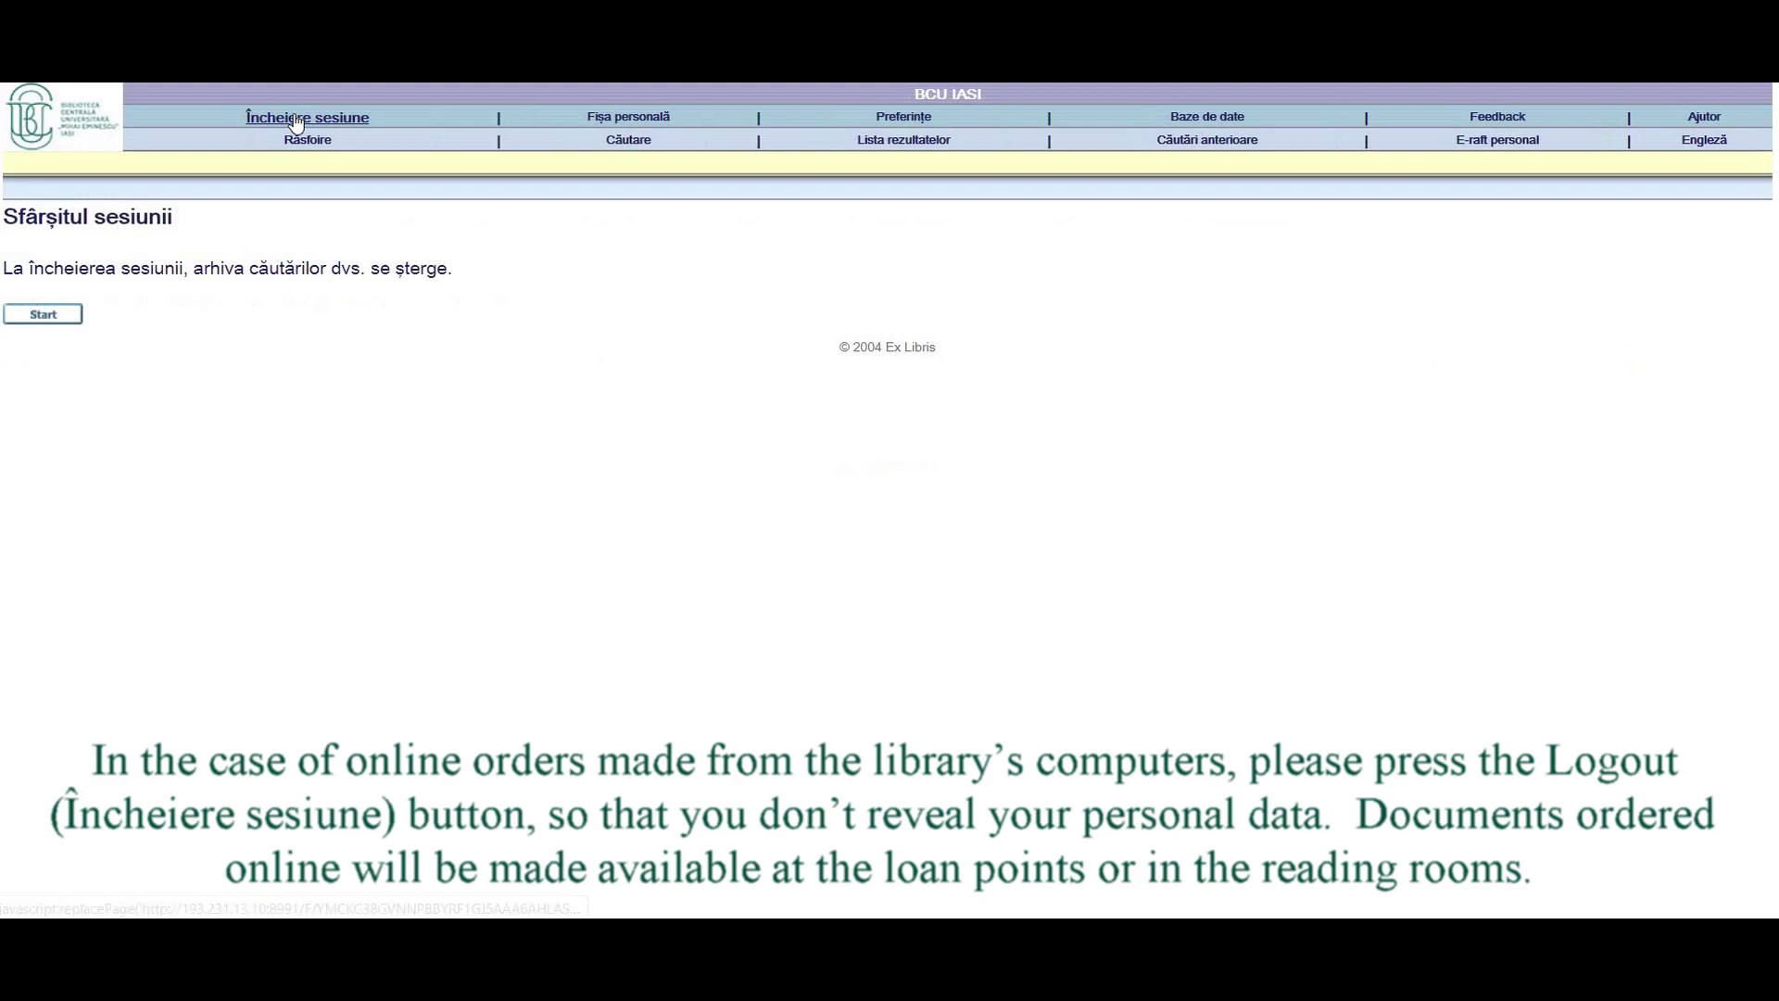